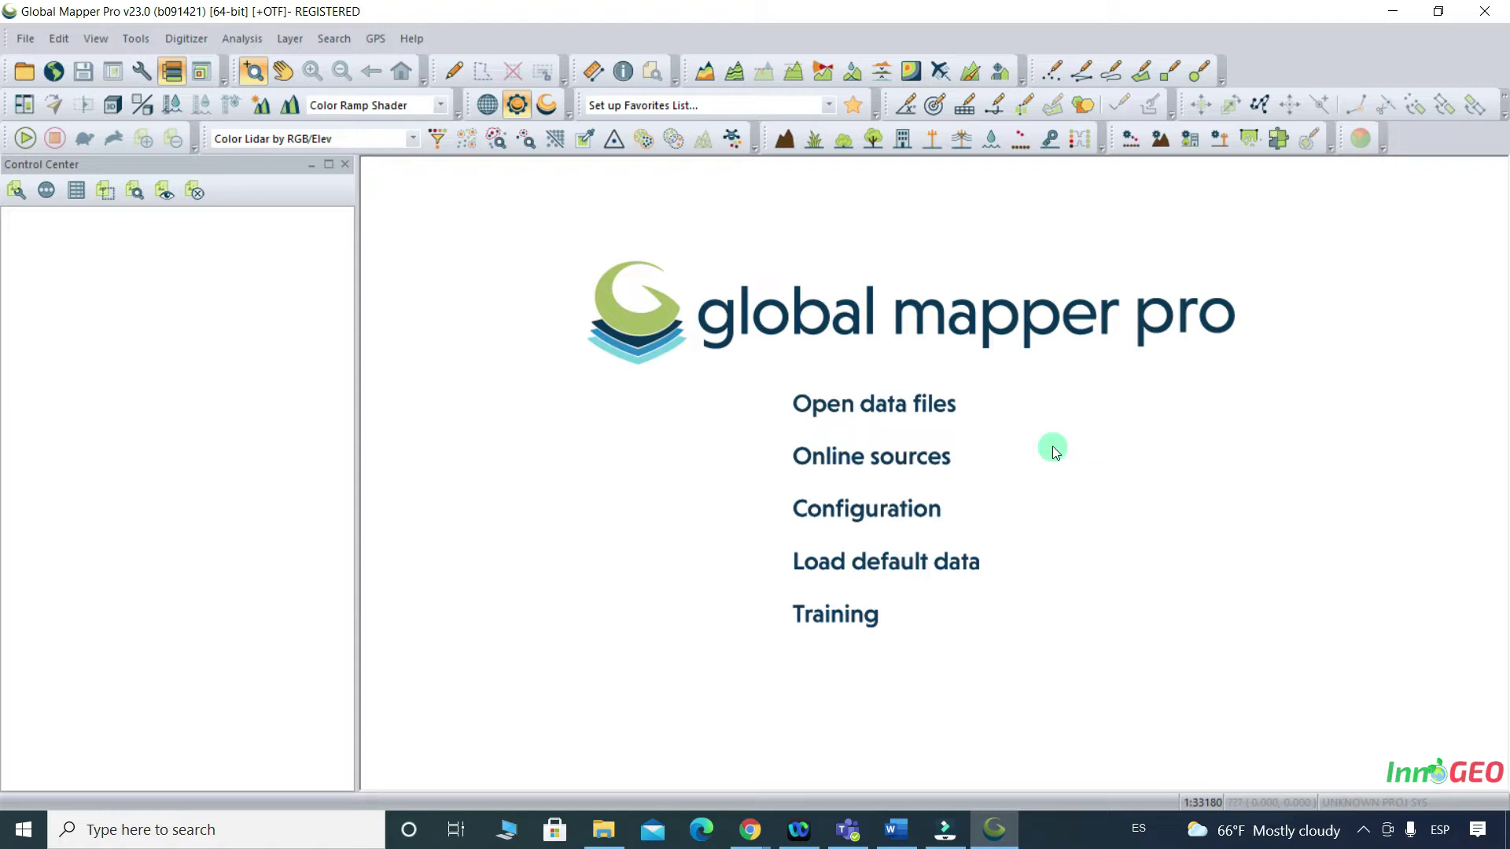
Load the Area de interes.shp shapefile onto the map as a layer
click(936, 412)
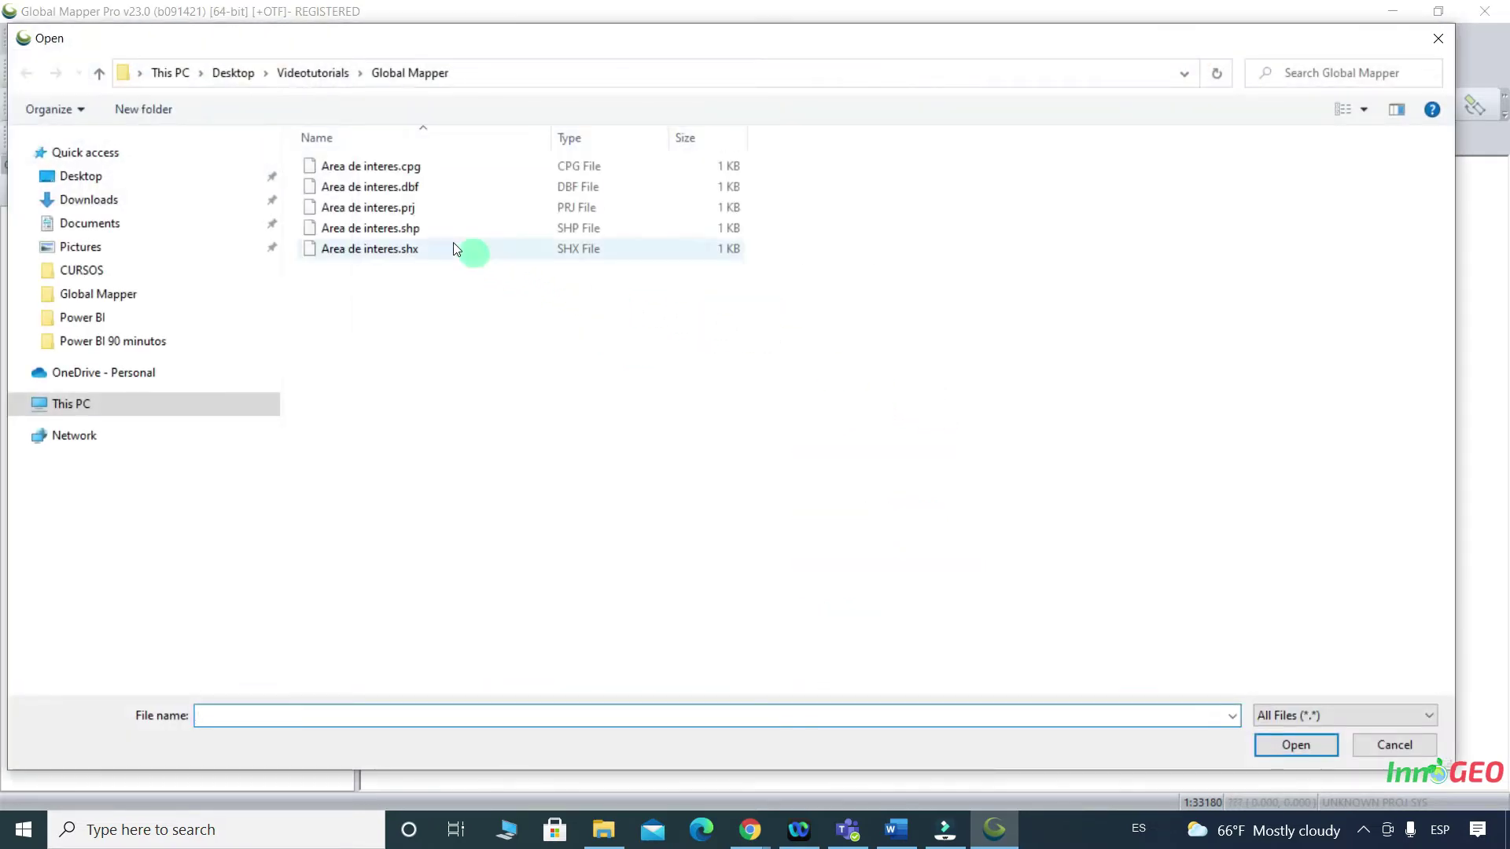
click(435, 227)
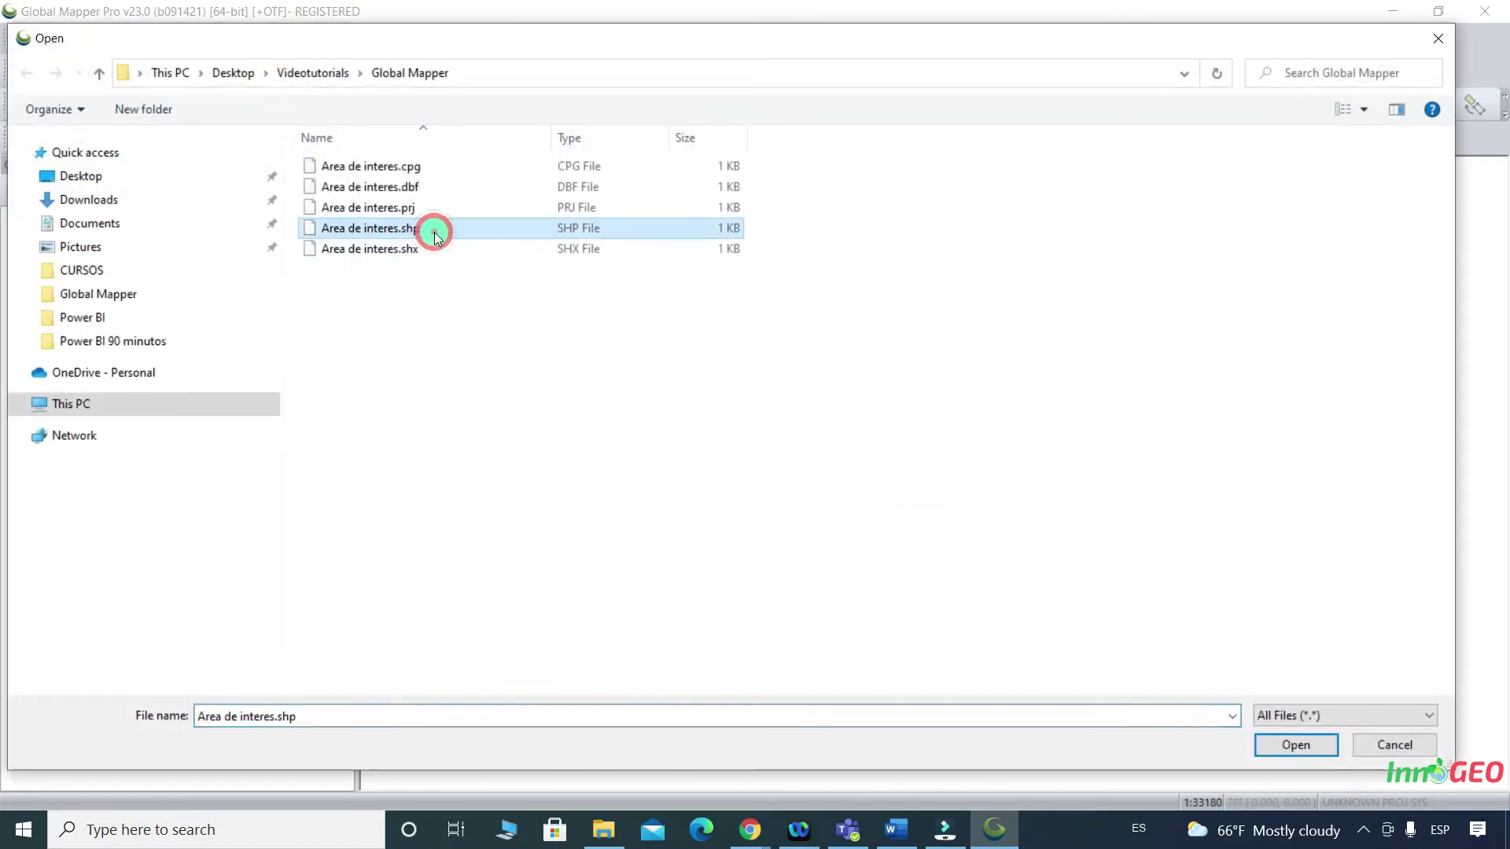
click(1295, 745)
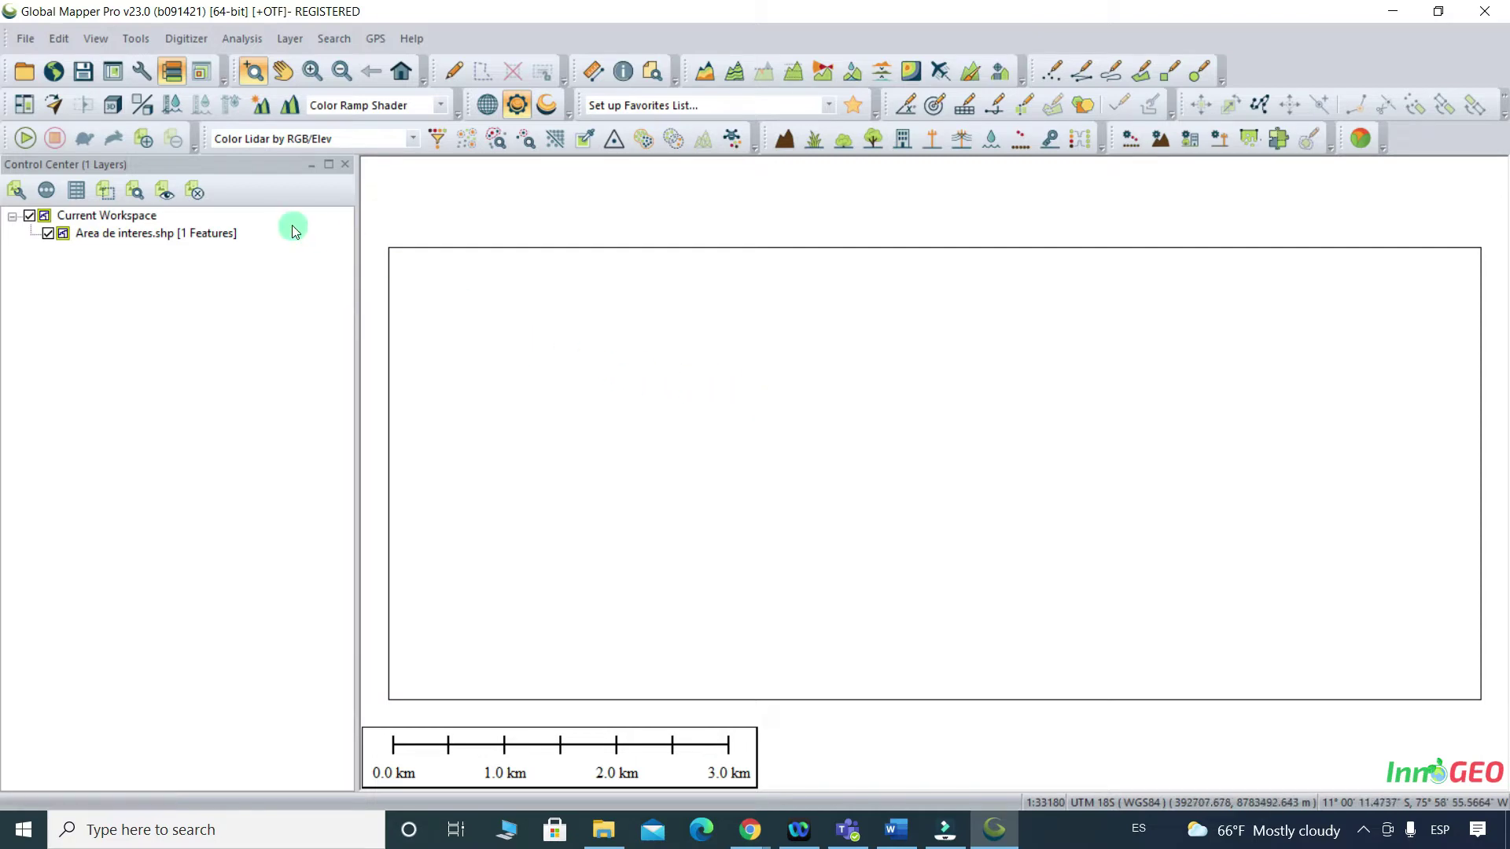
Download ASTER GDEM v2 elevation data limited to the current screen bounds
click(52, 71)
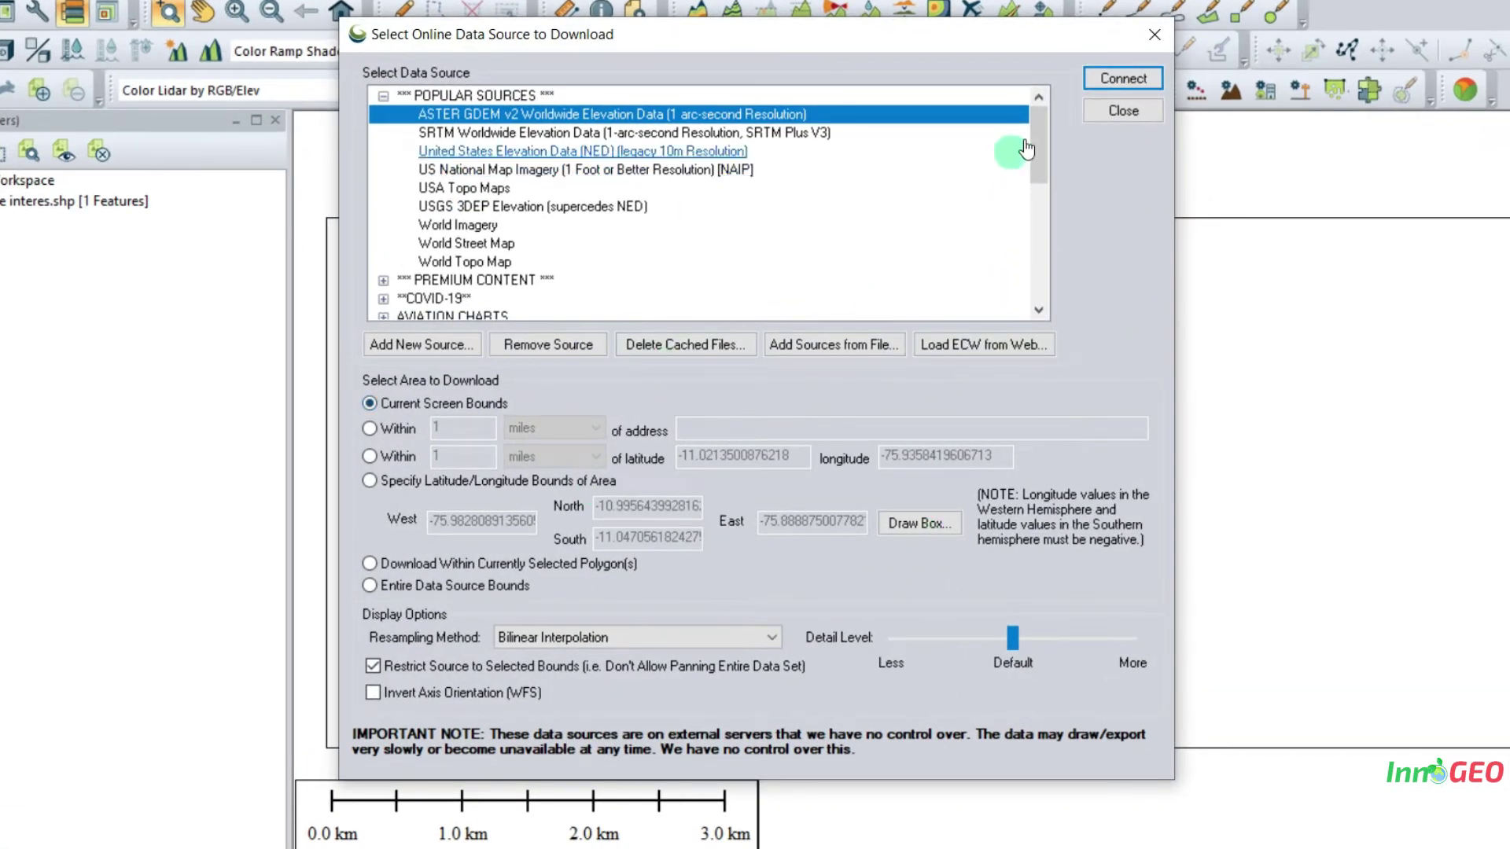
mouse_move(1038, 133)
mouse_down()
mouse_move(1029, 163)
mouse_move(1030, 115)
mouse_up()
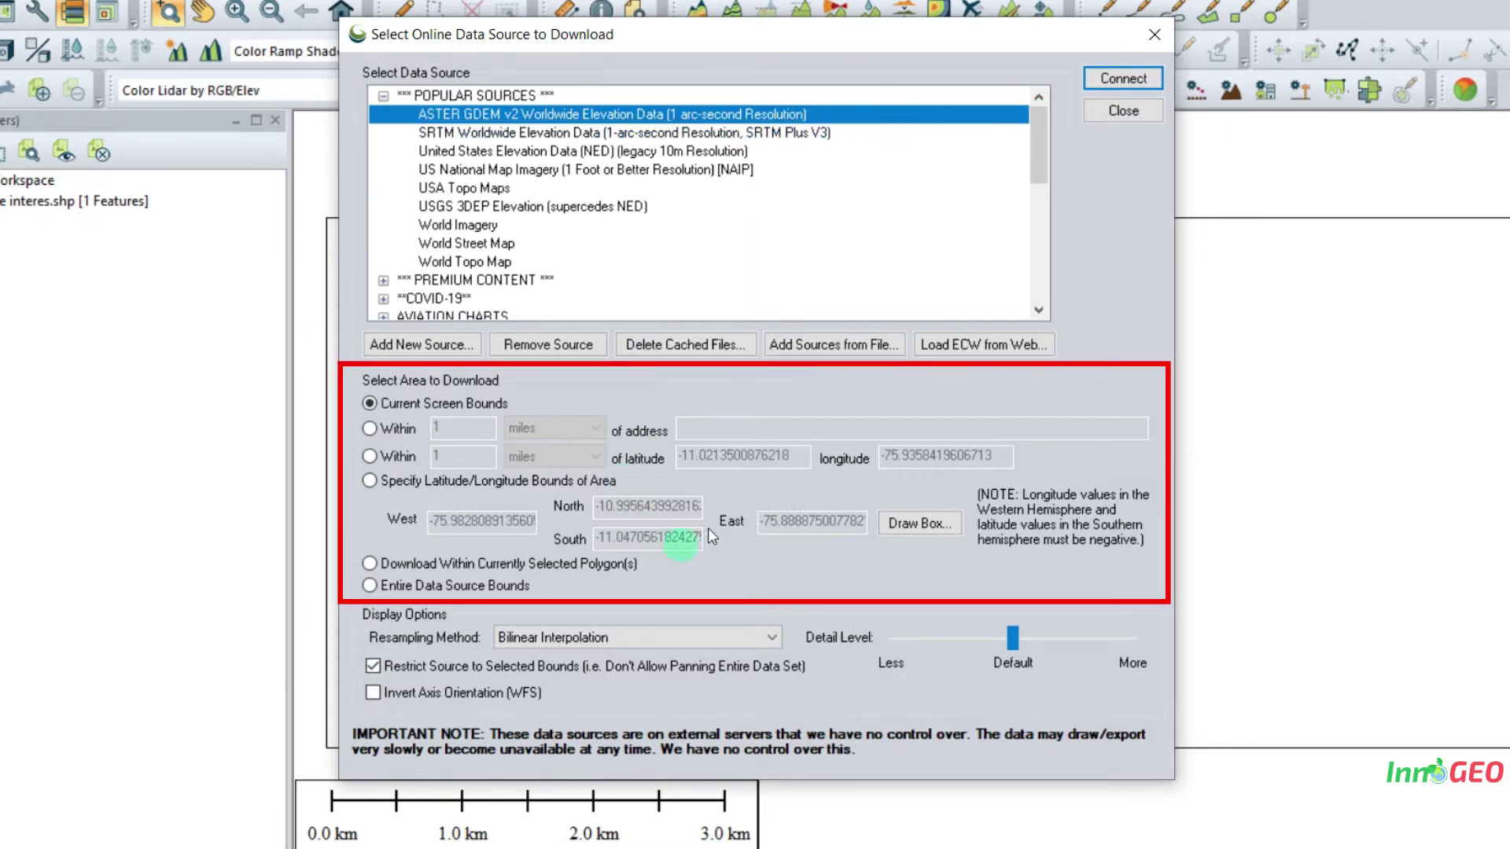
click(390, 429)
click(389, 455)
click(372, 480)
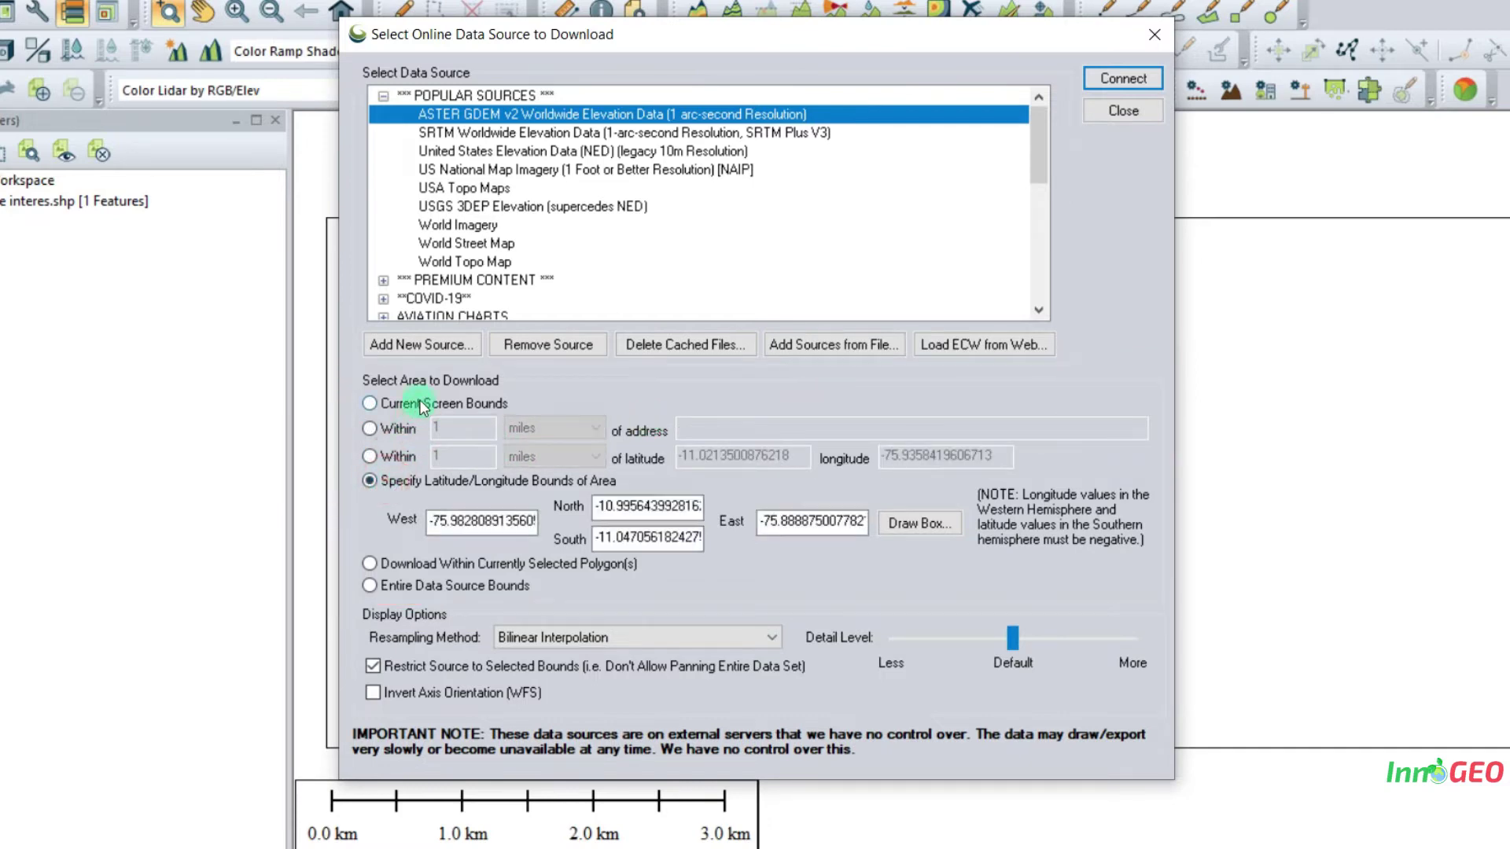
click(418, 404)
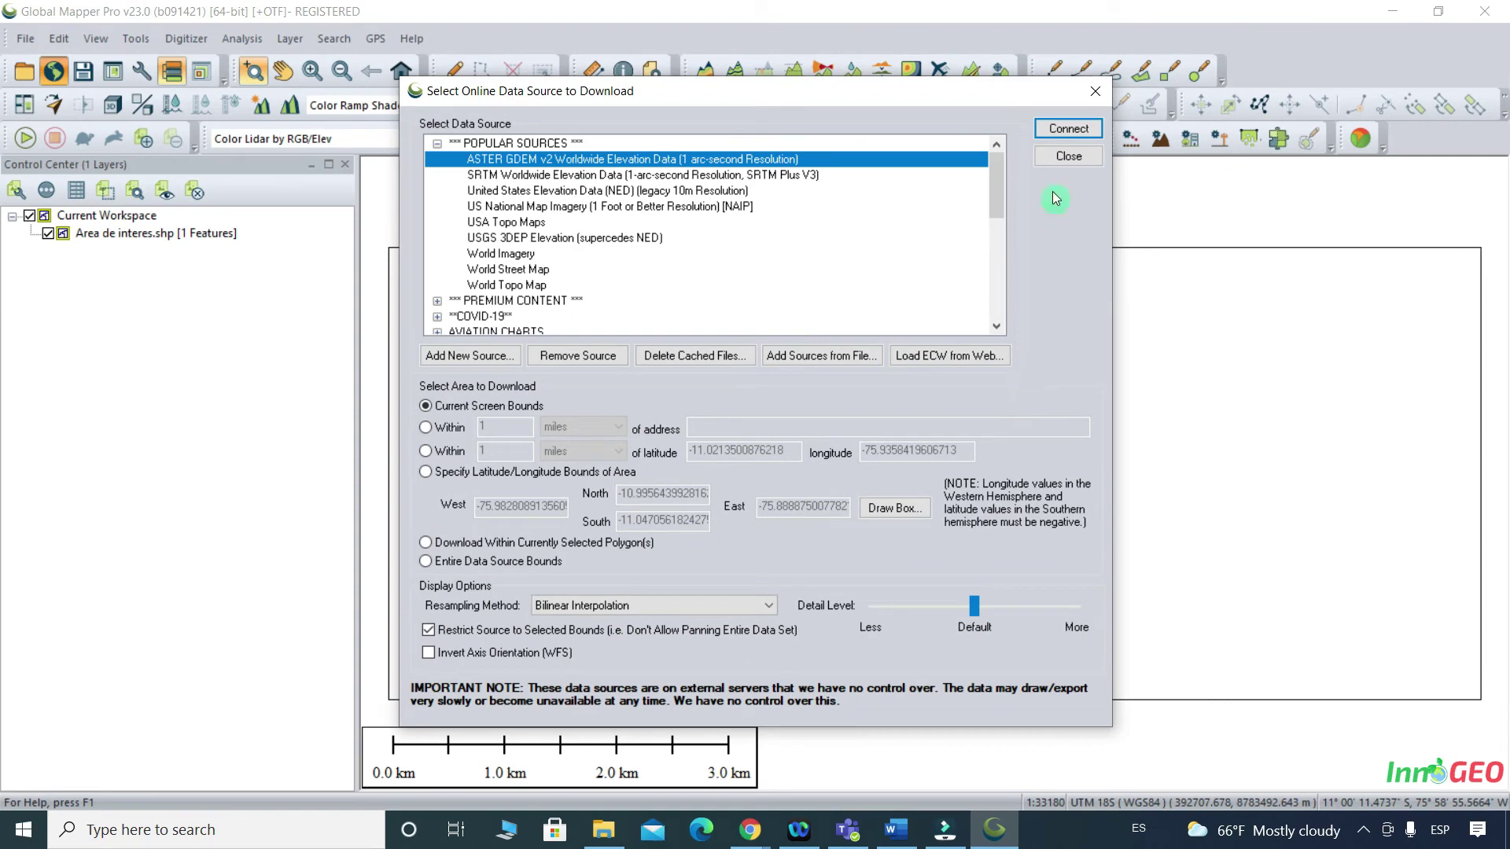
click(1067, 128)
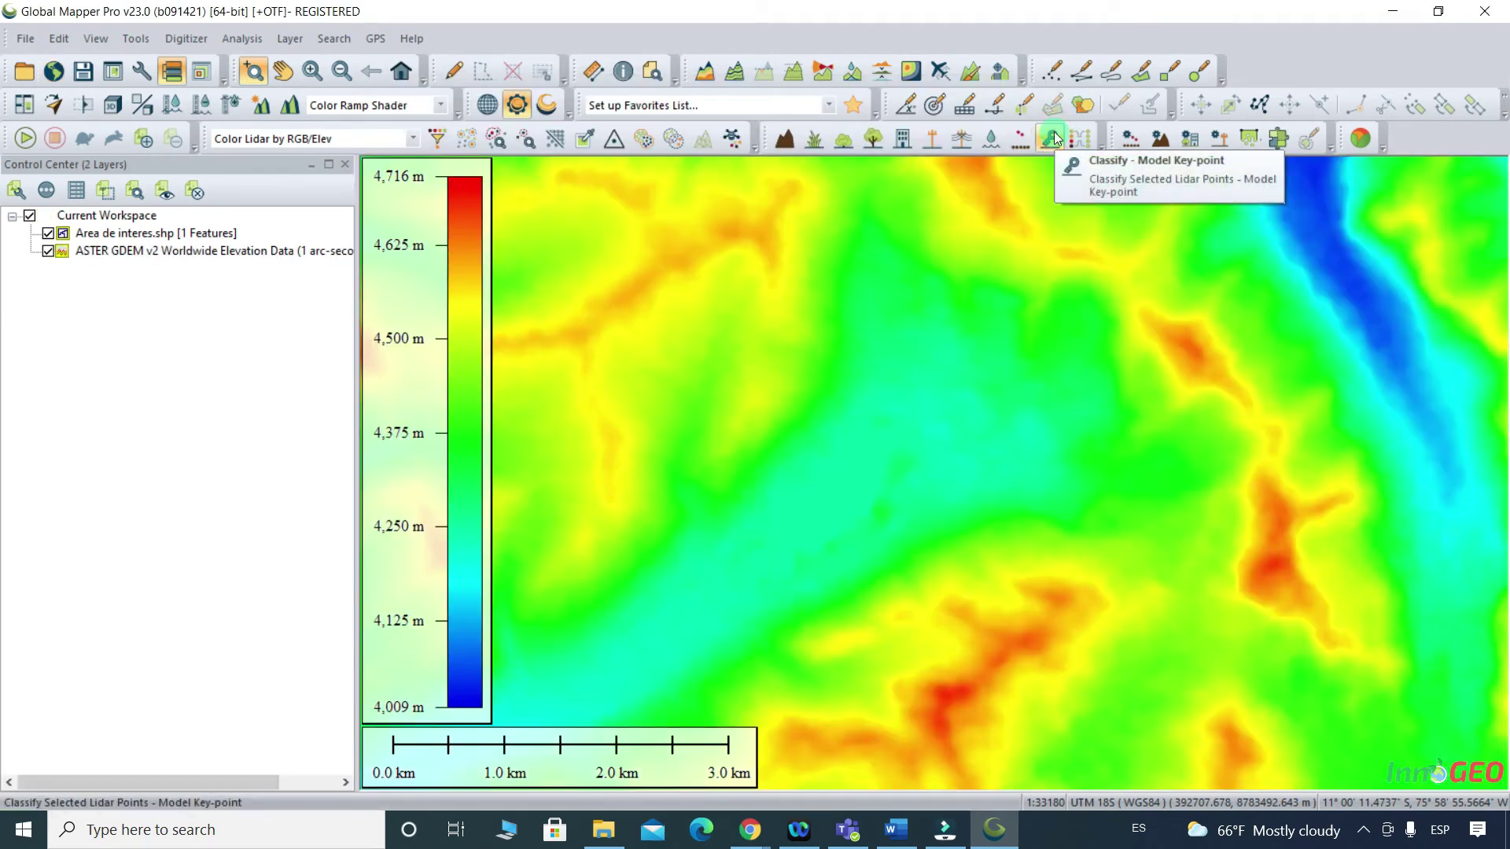
Move Area de interes.shp above the ASTER layer and zoom out to the full workspace
drag(130, 233, 154, 266)
click(342, 72)
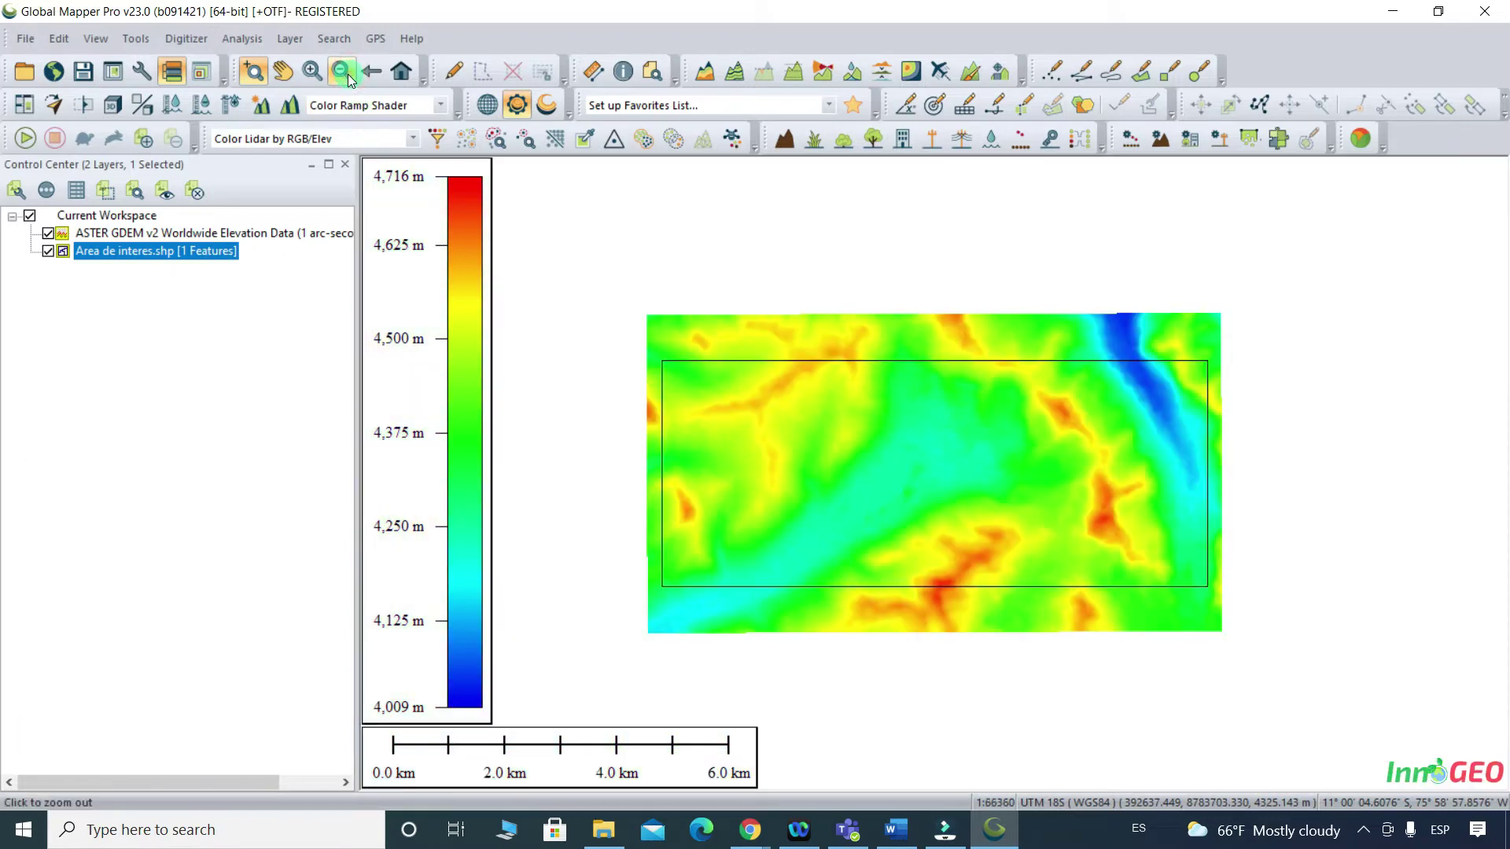
key(Escape)
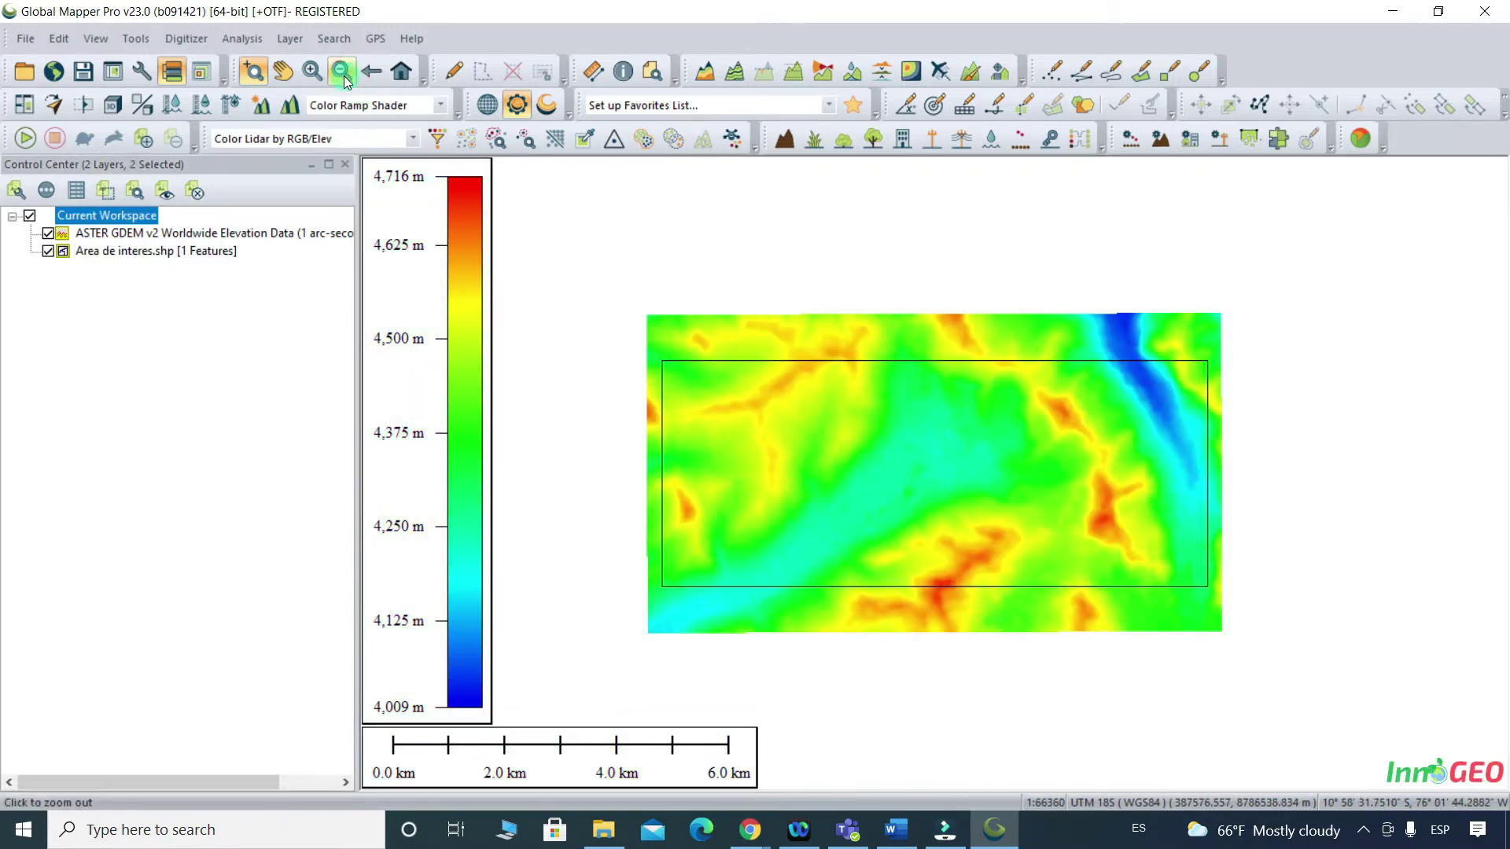
Export the elevation grid in DEM format and dismiss the projection tip
click(27, 39)
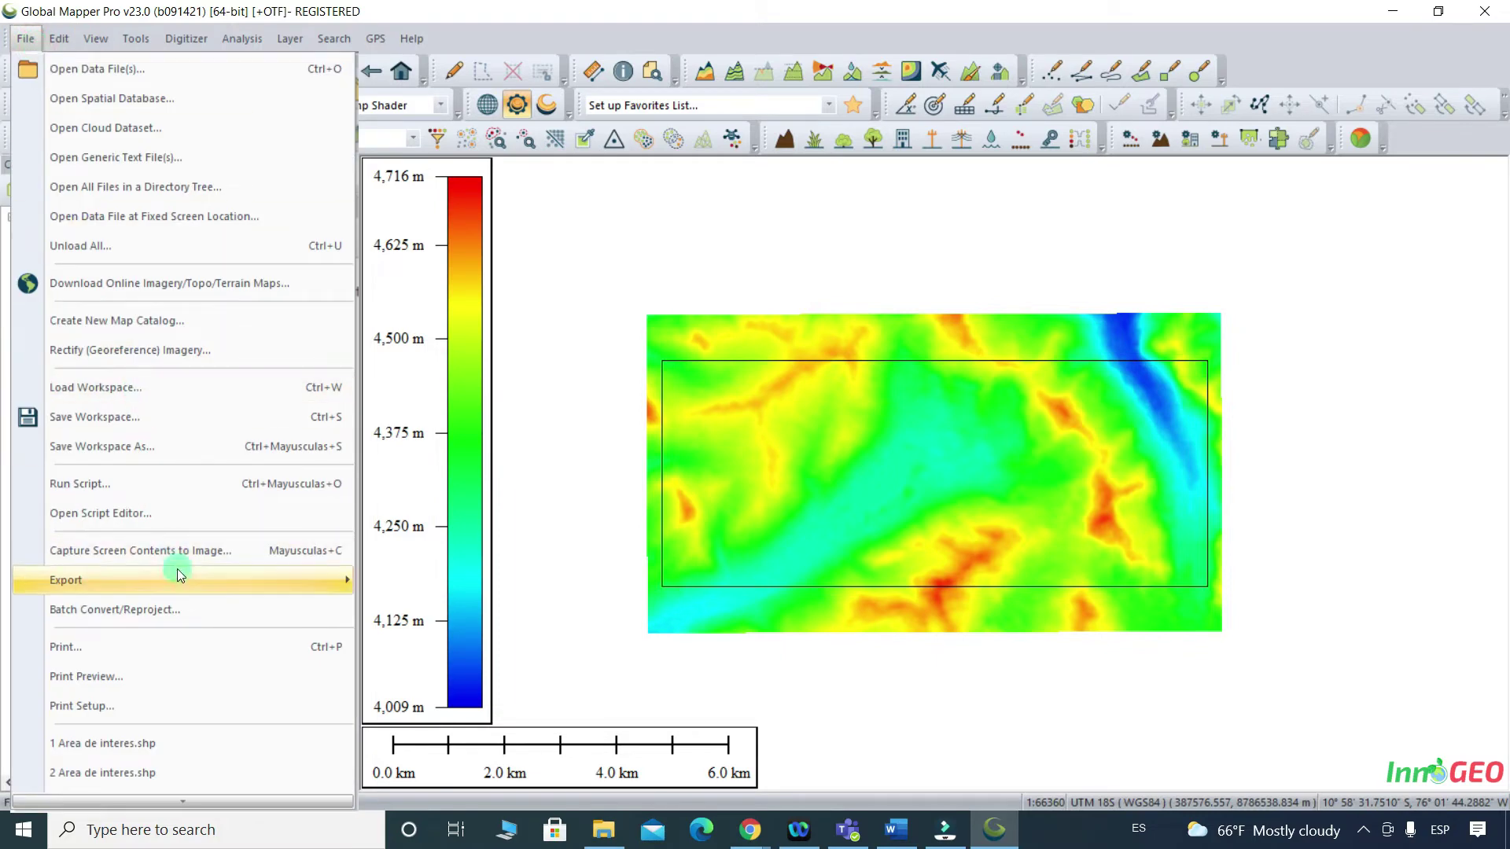
mouse_move(67, 579)
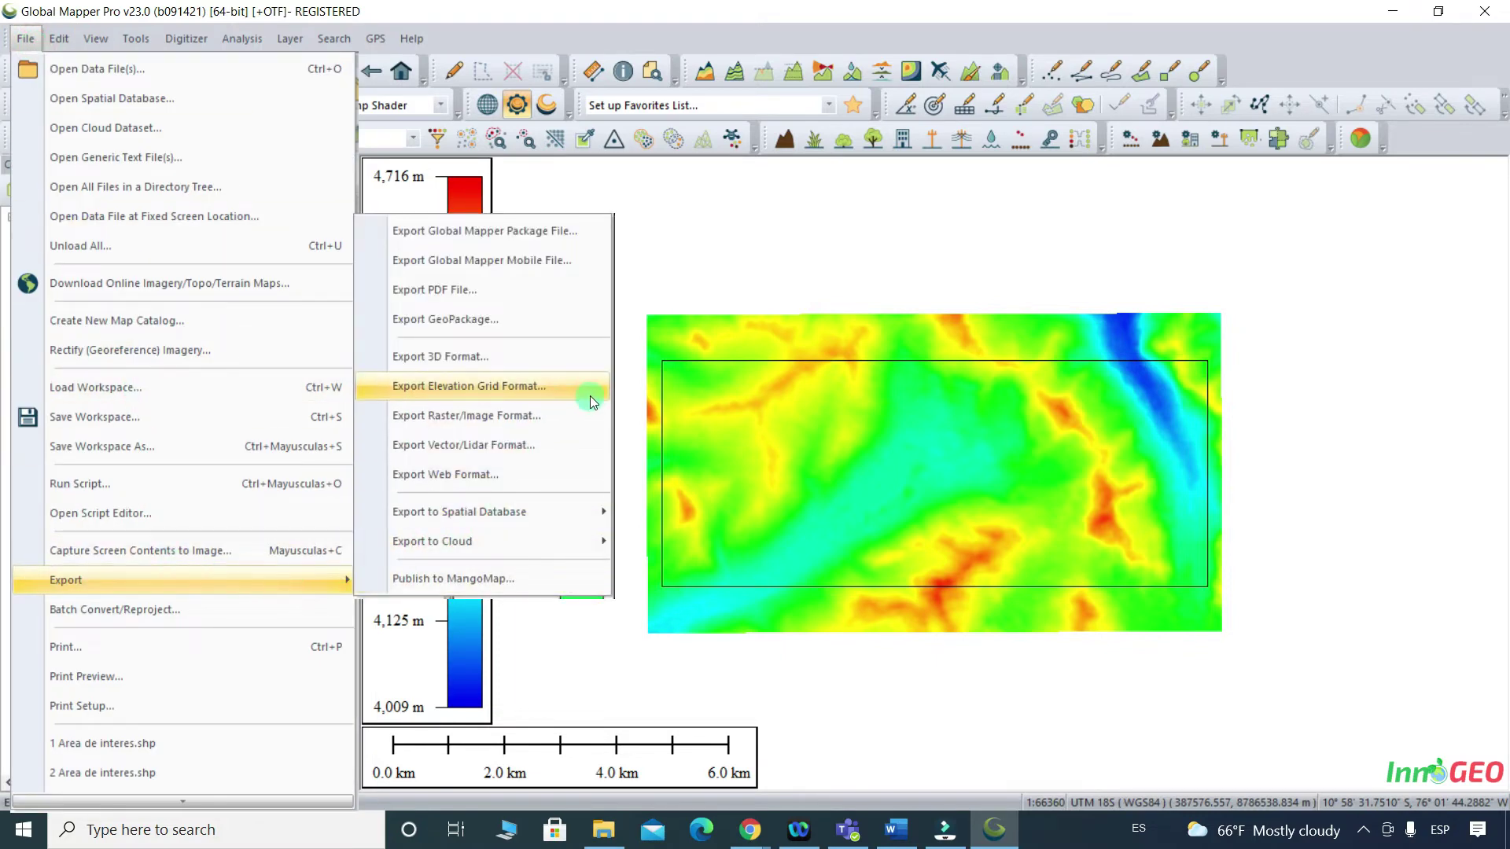
click(591, 396)
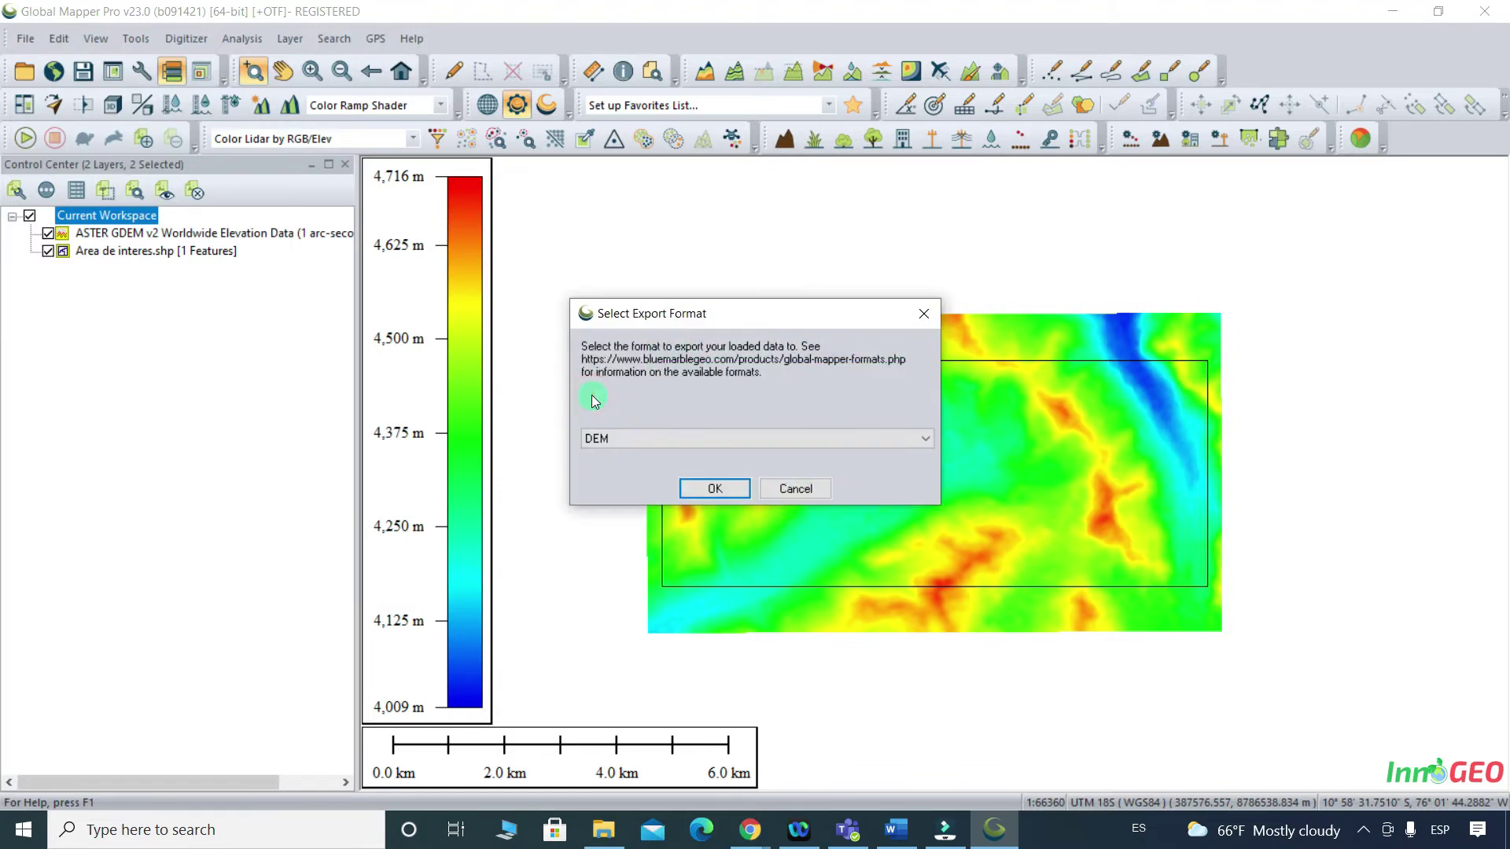
click(893, 438)
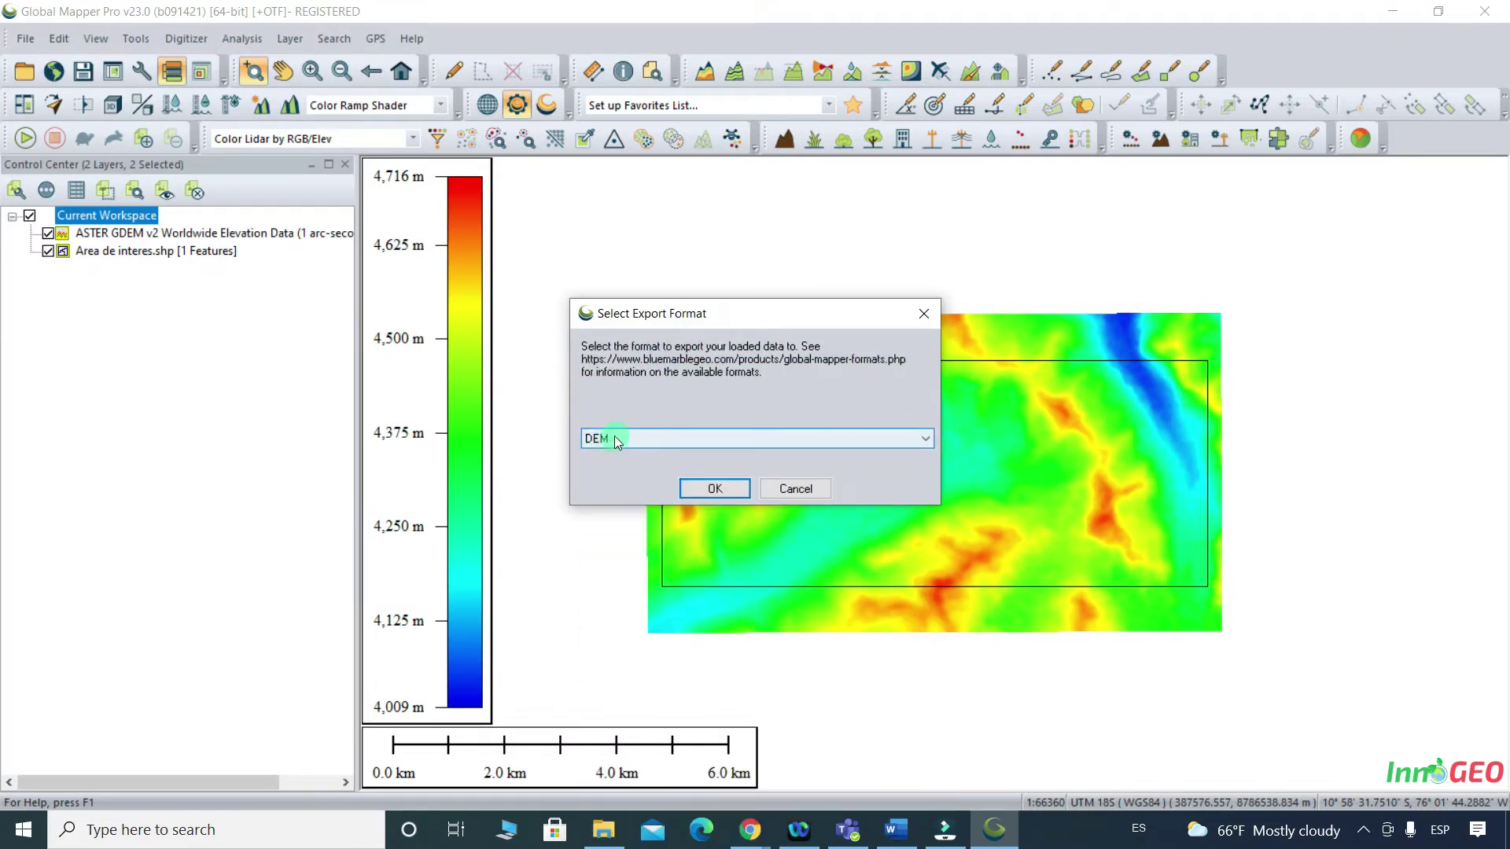
click(714, 489)
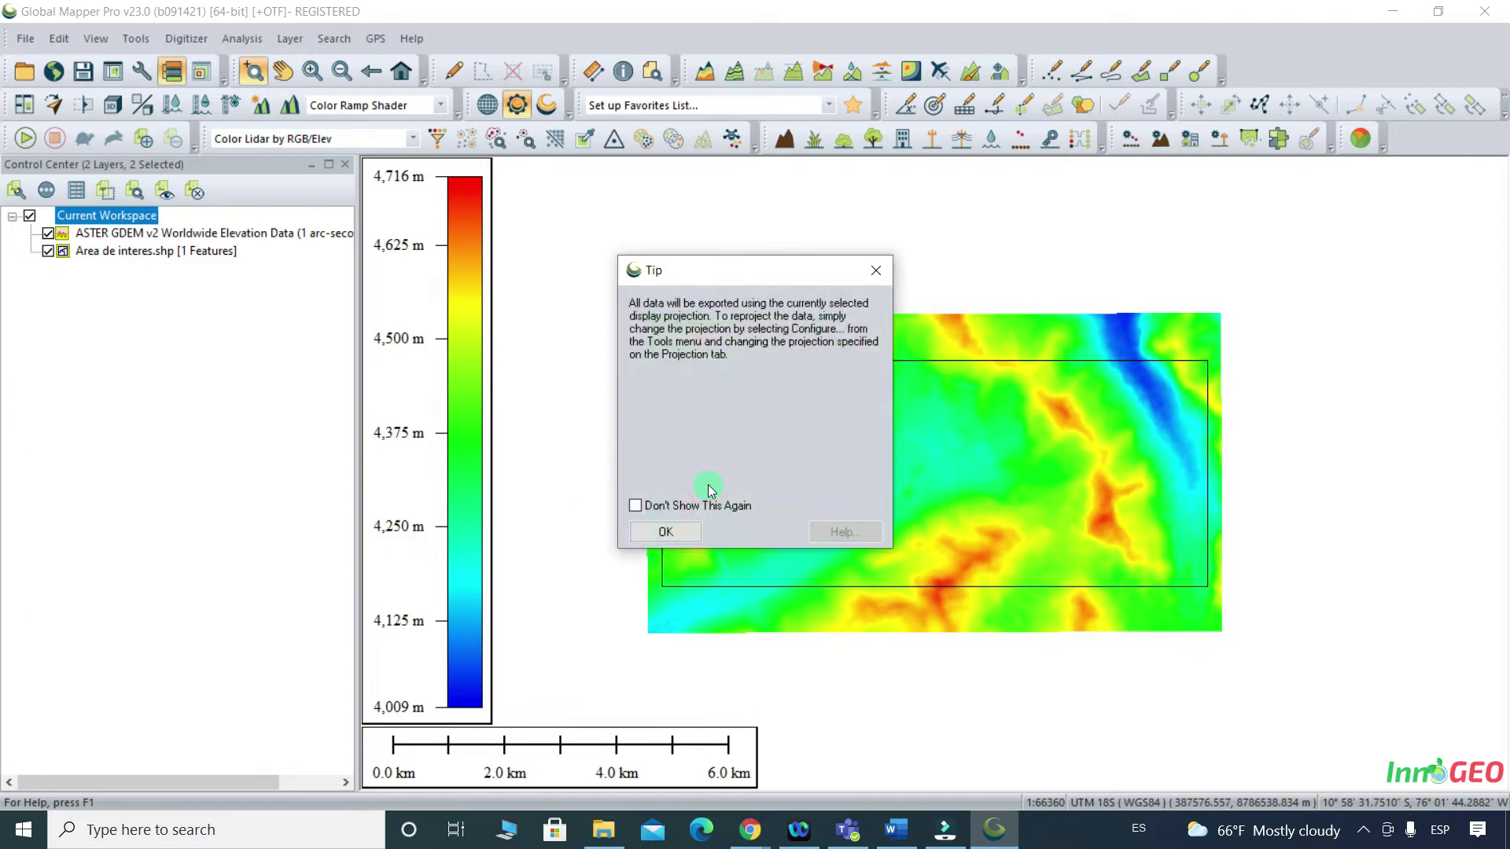
click(666, 531)
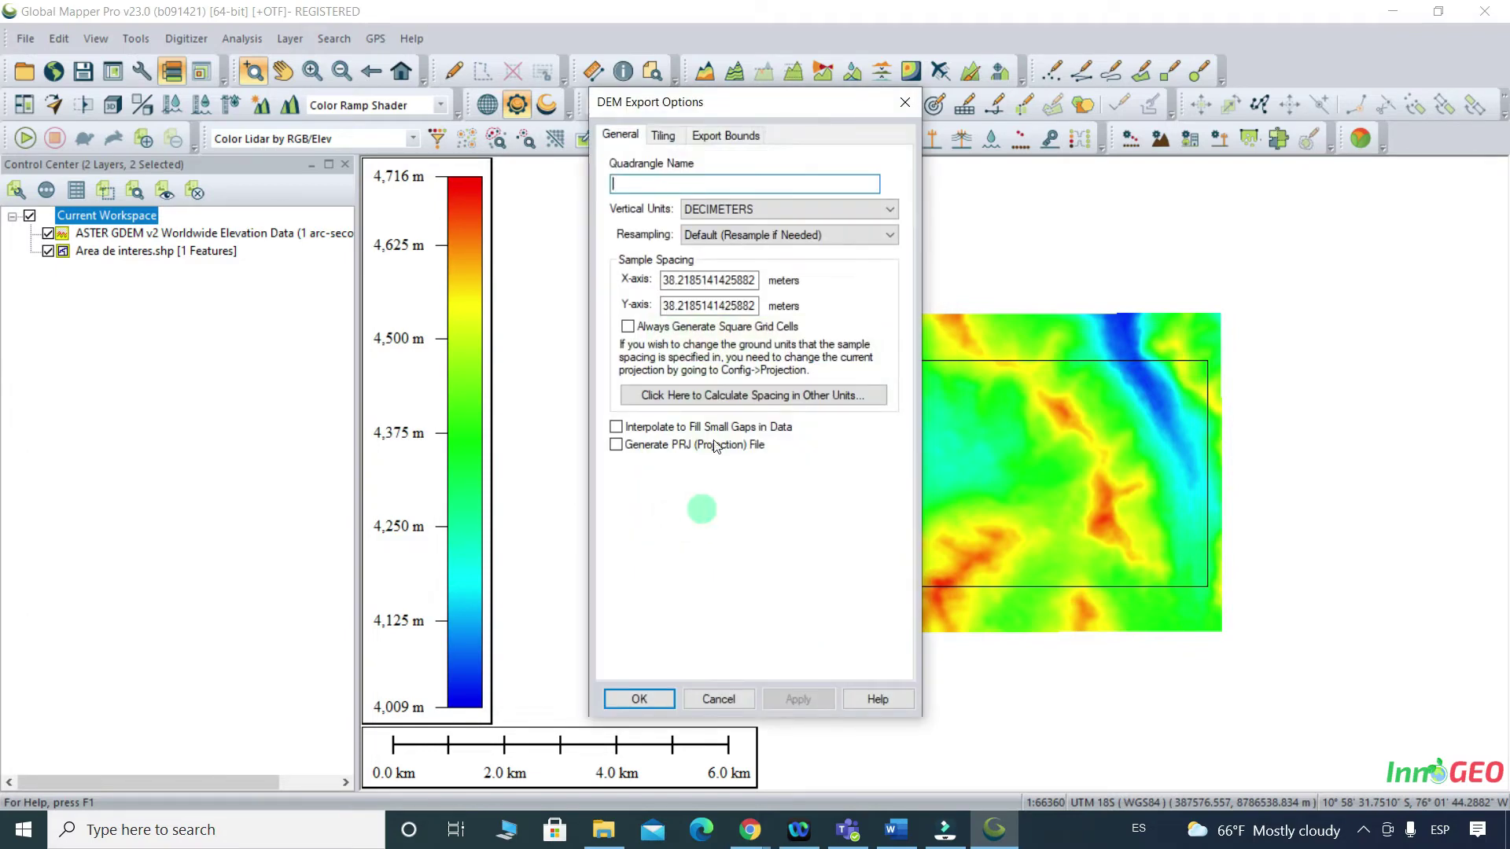
Set the DEM export bounds to the Area de interes.shp layer extent and confirm the options
click(726, 135)
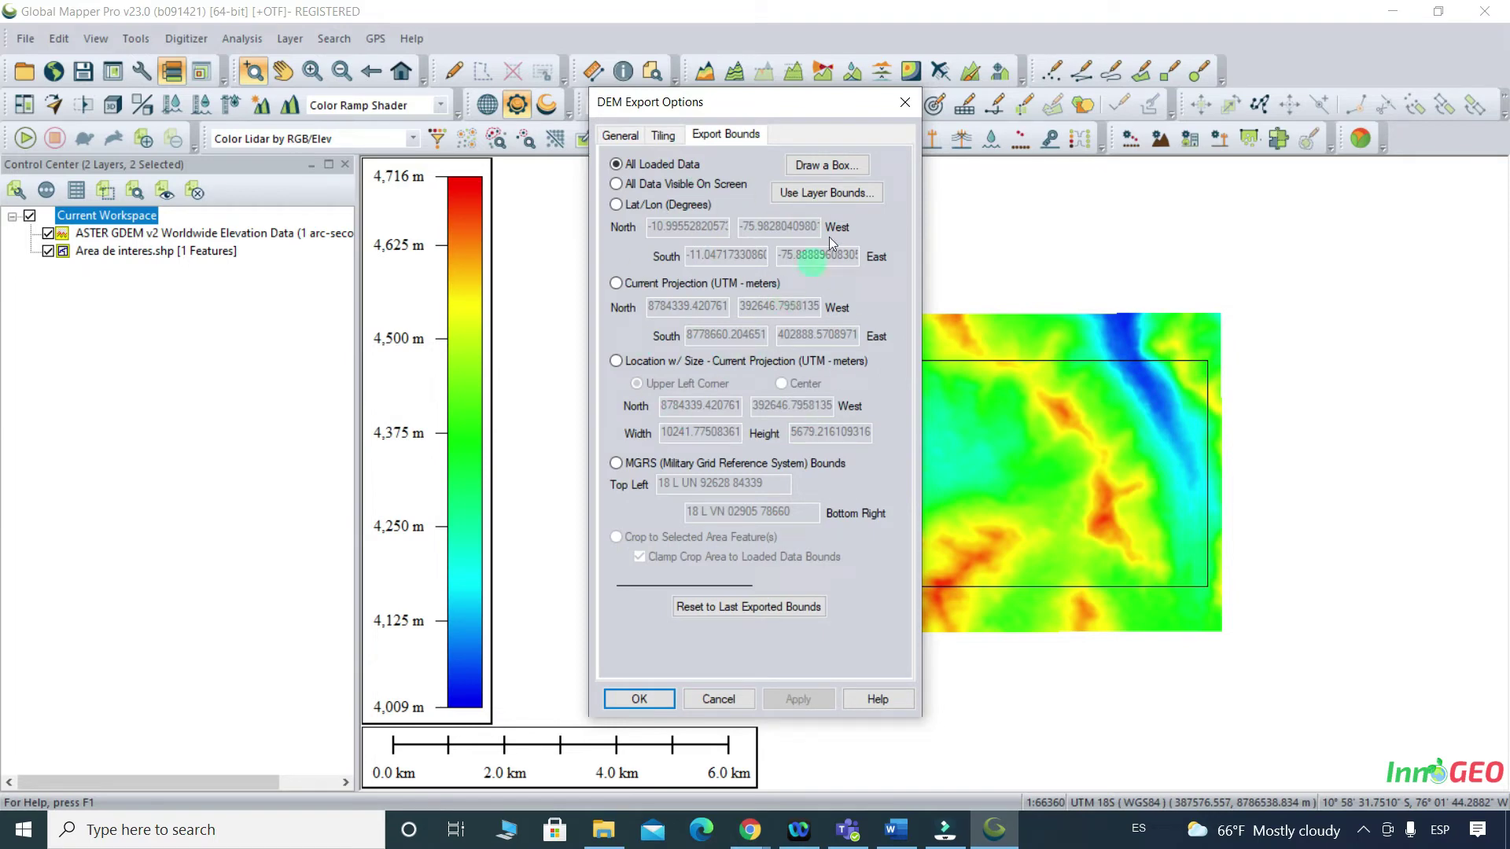
click(852, 193)
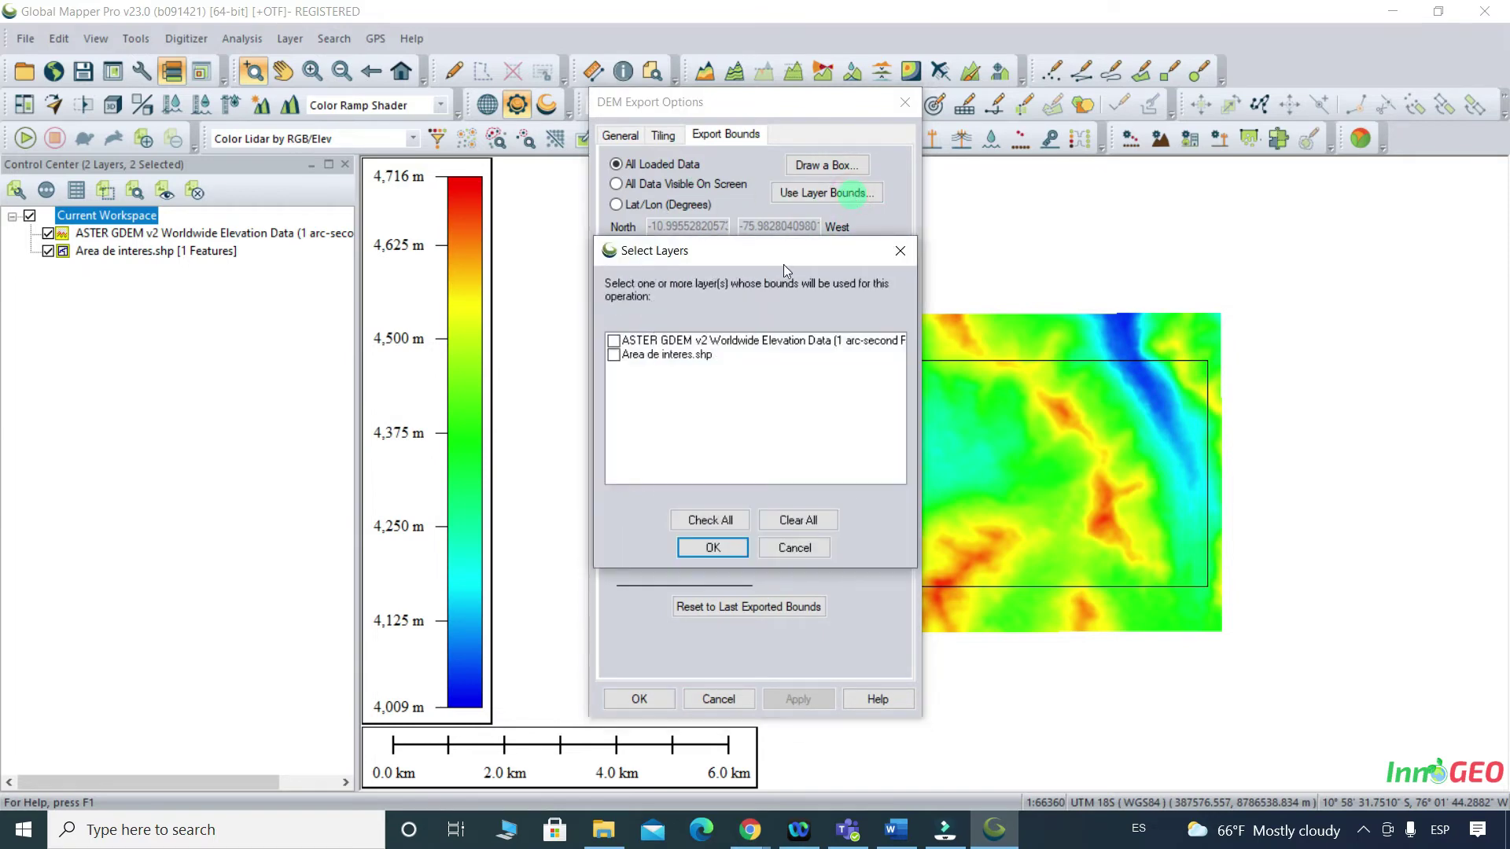
click(667, 355)
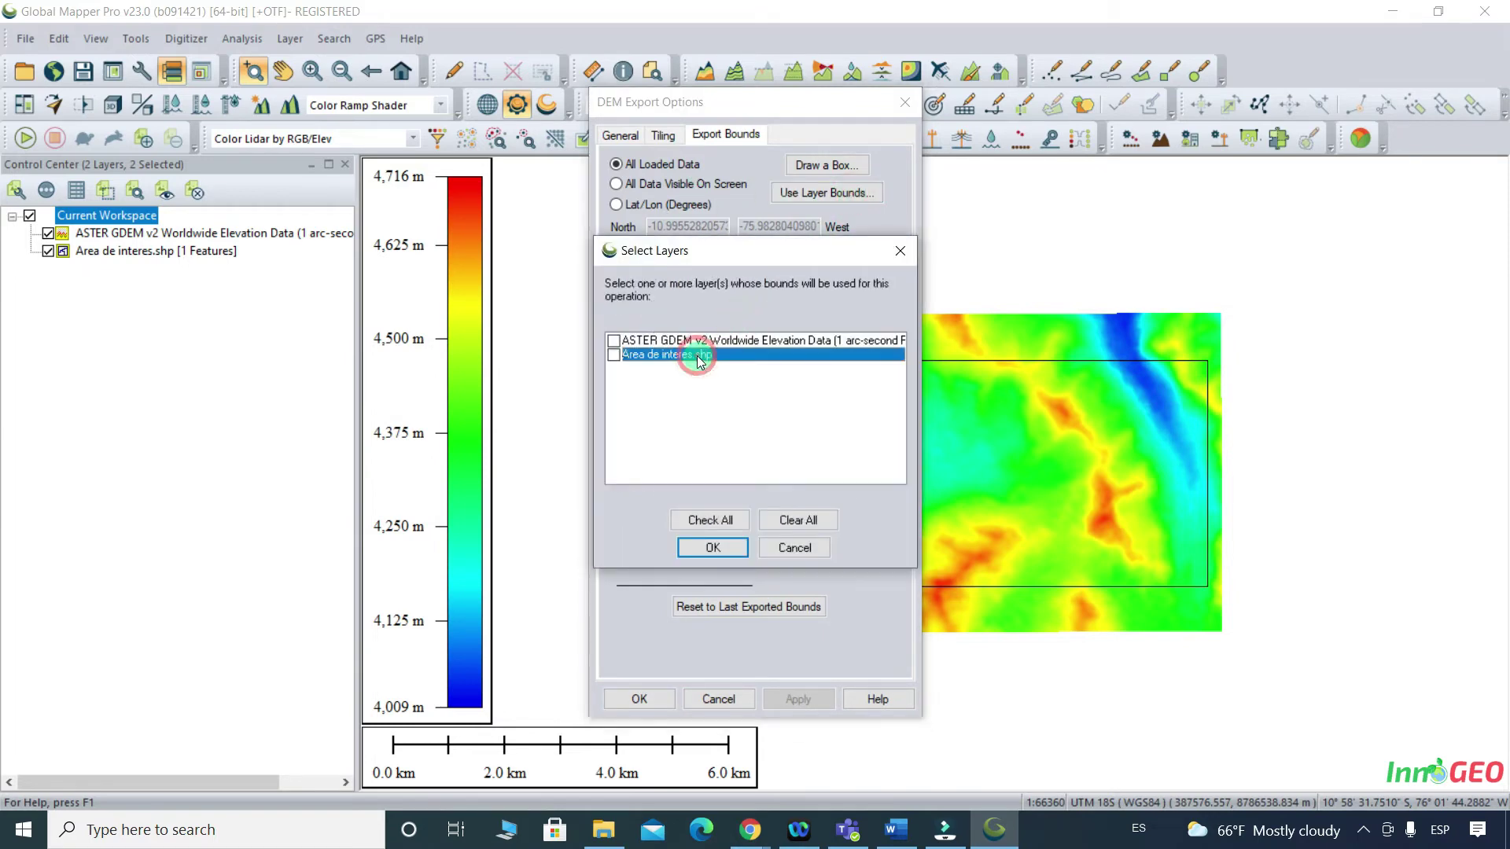
click(614, 354)
click(712, 548)
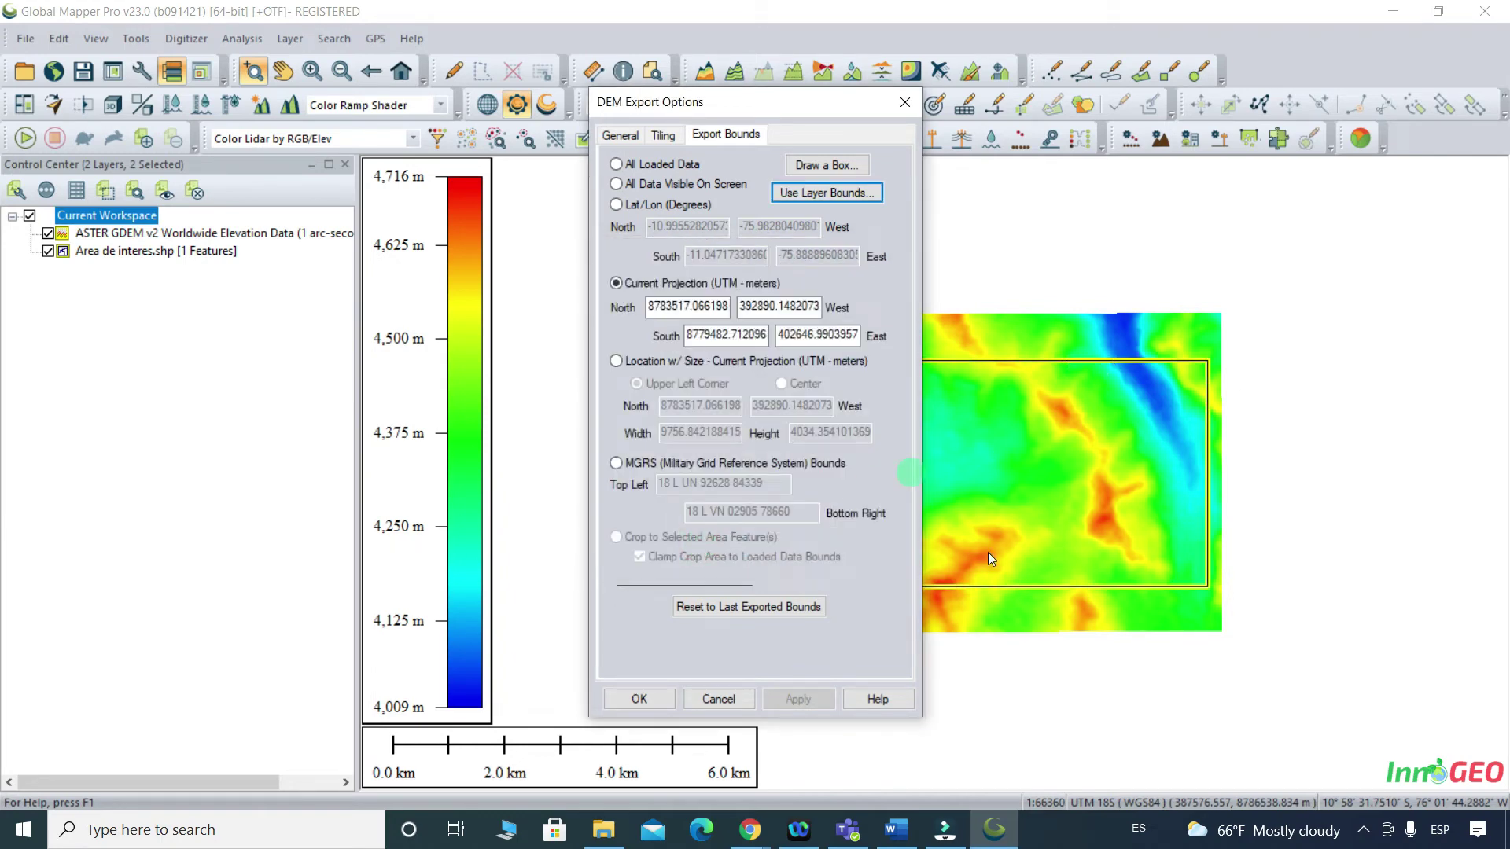
click(639, 698)
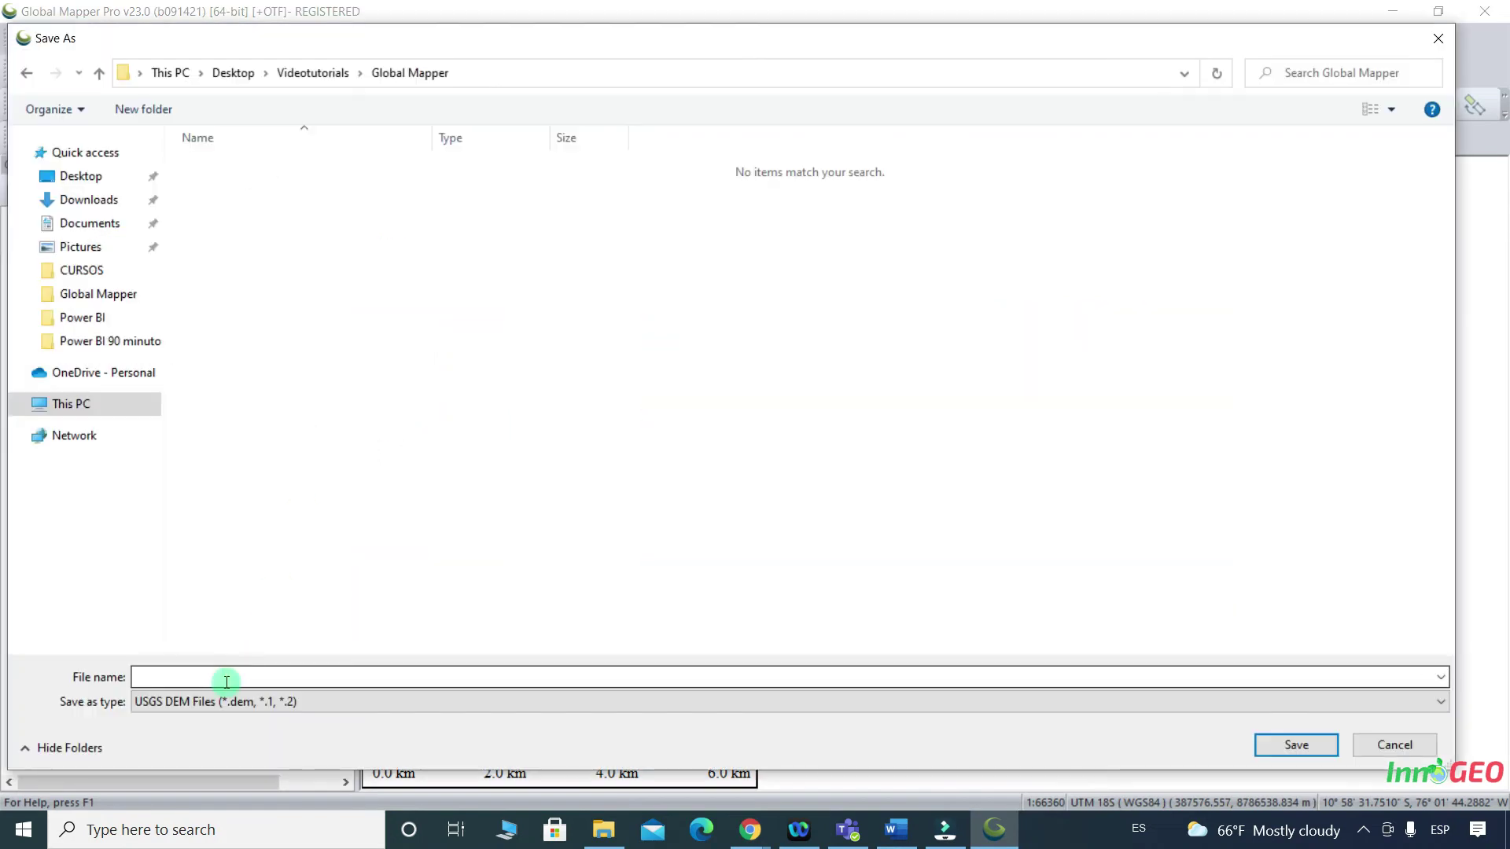
Save the export as ASTER GDEM.dem and check the file in its folder
click(230, 676)
text(ASTER G)
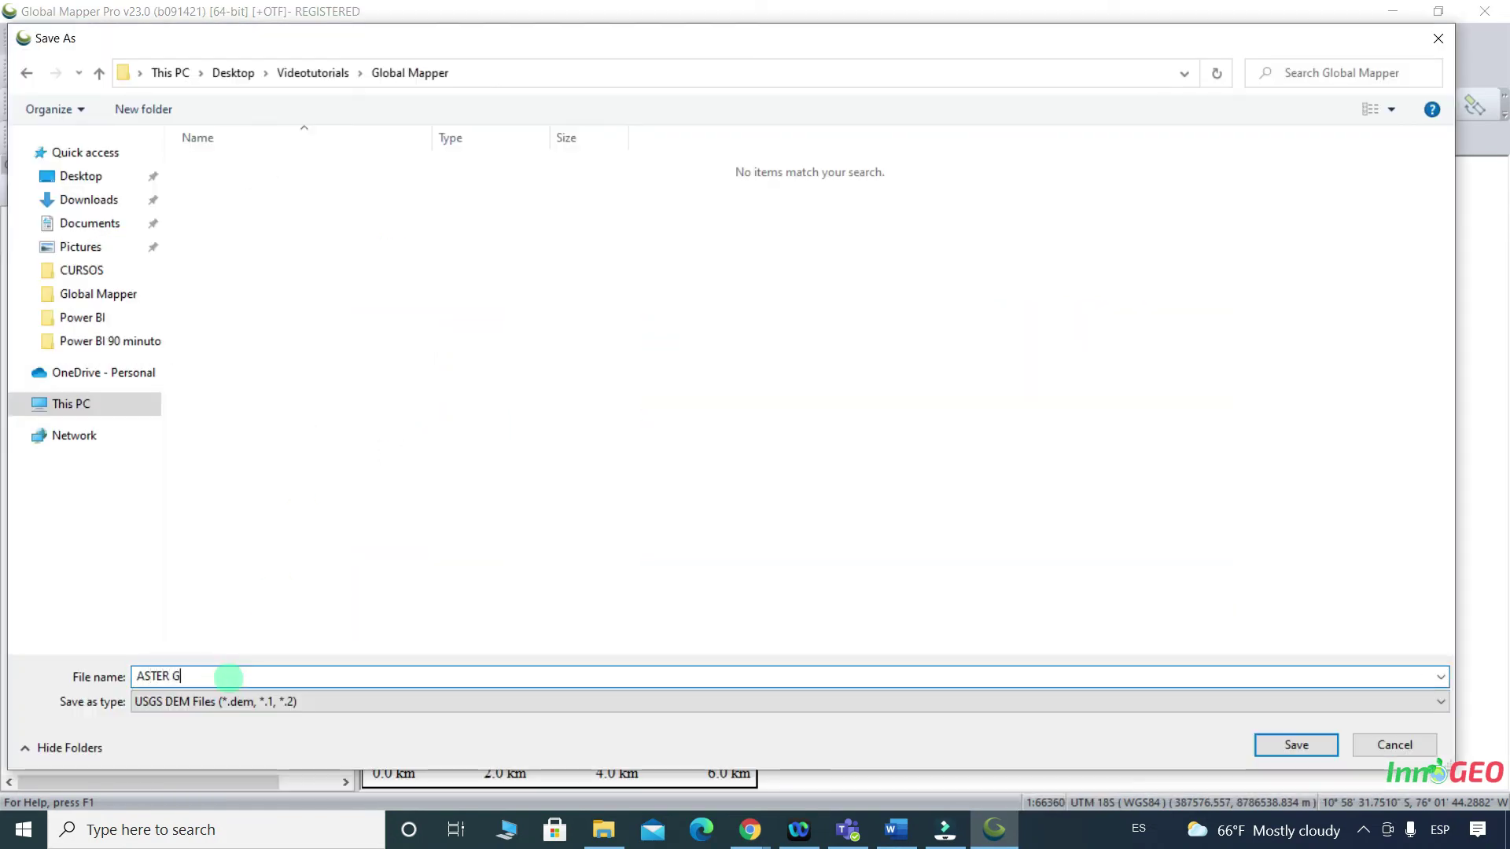
key(BackSpace)
text(D)
text(DEM)
click(1296, 745)
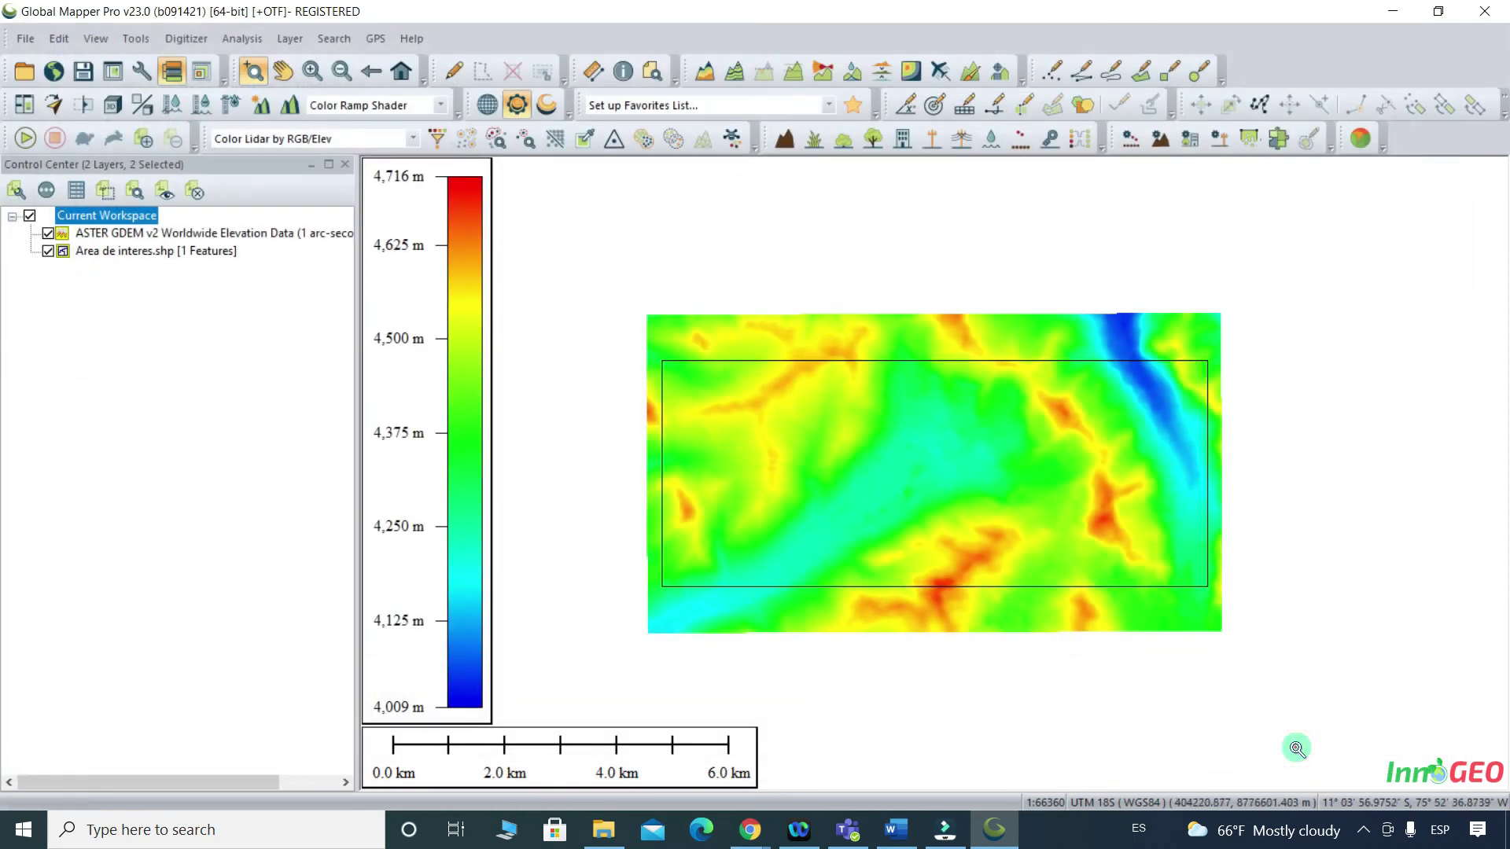
click(603, 830)
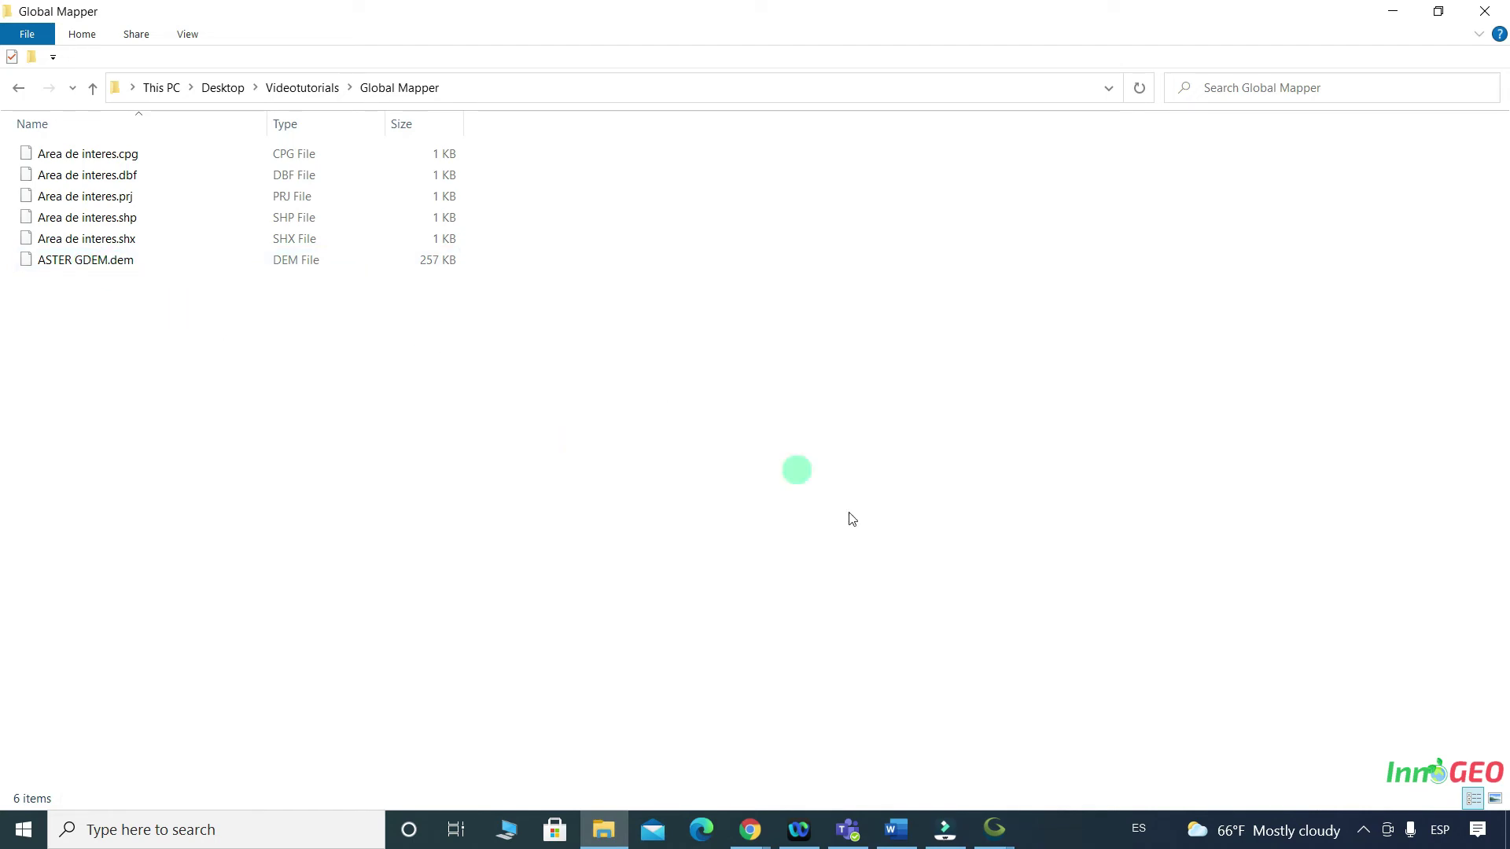
Open ASTER GDEM.dem in the new Global Mapper window, then switch back to the original project
mouse_move(995, 830)
click(1084, 764)
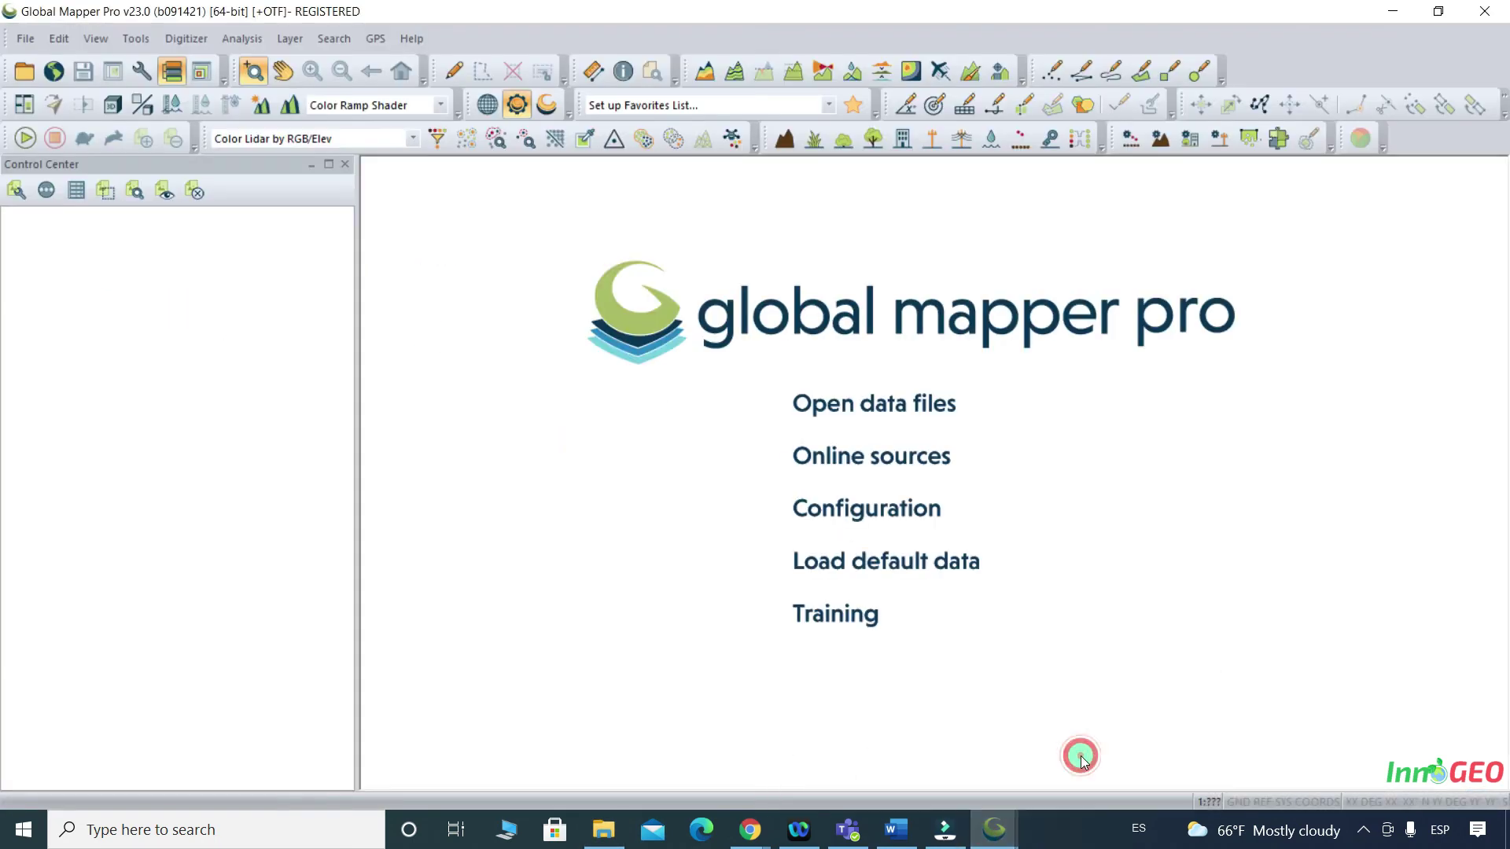
click(931, 402)
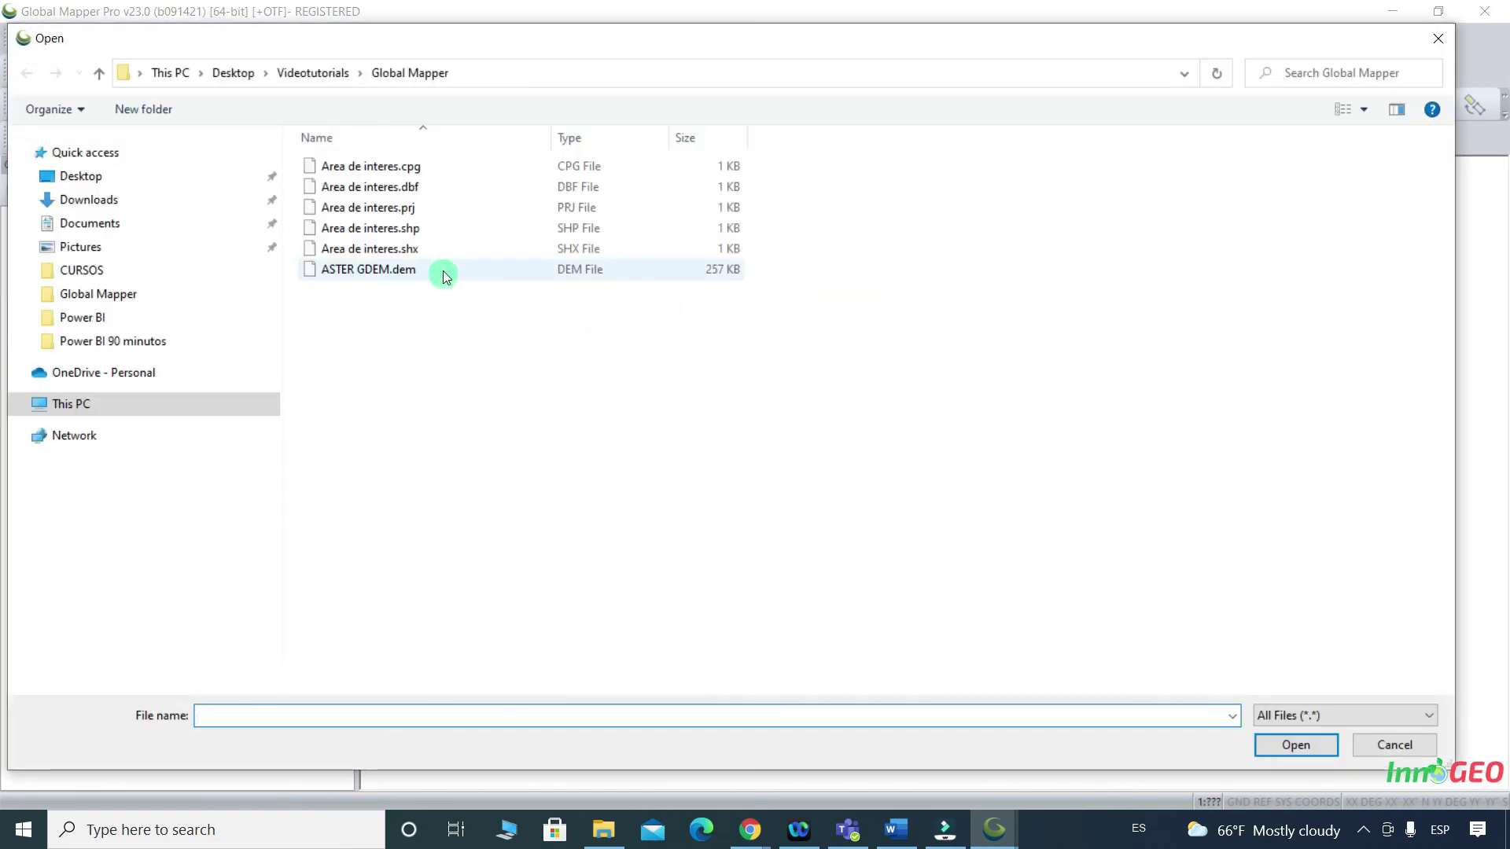
click(368, 269)
click(1295, 744)
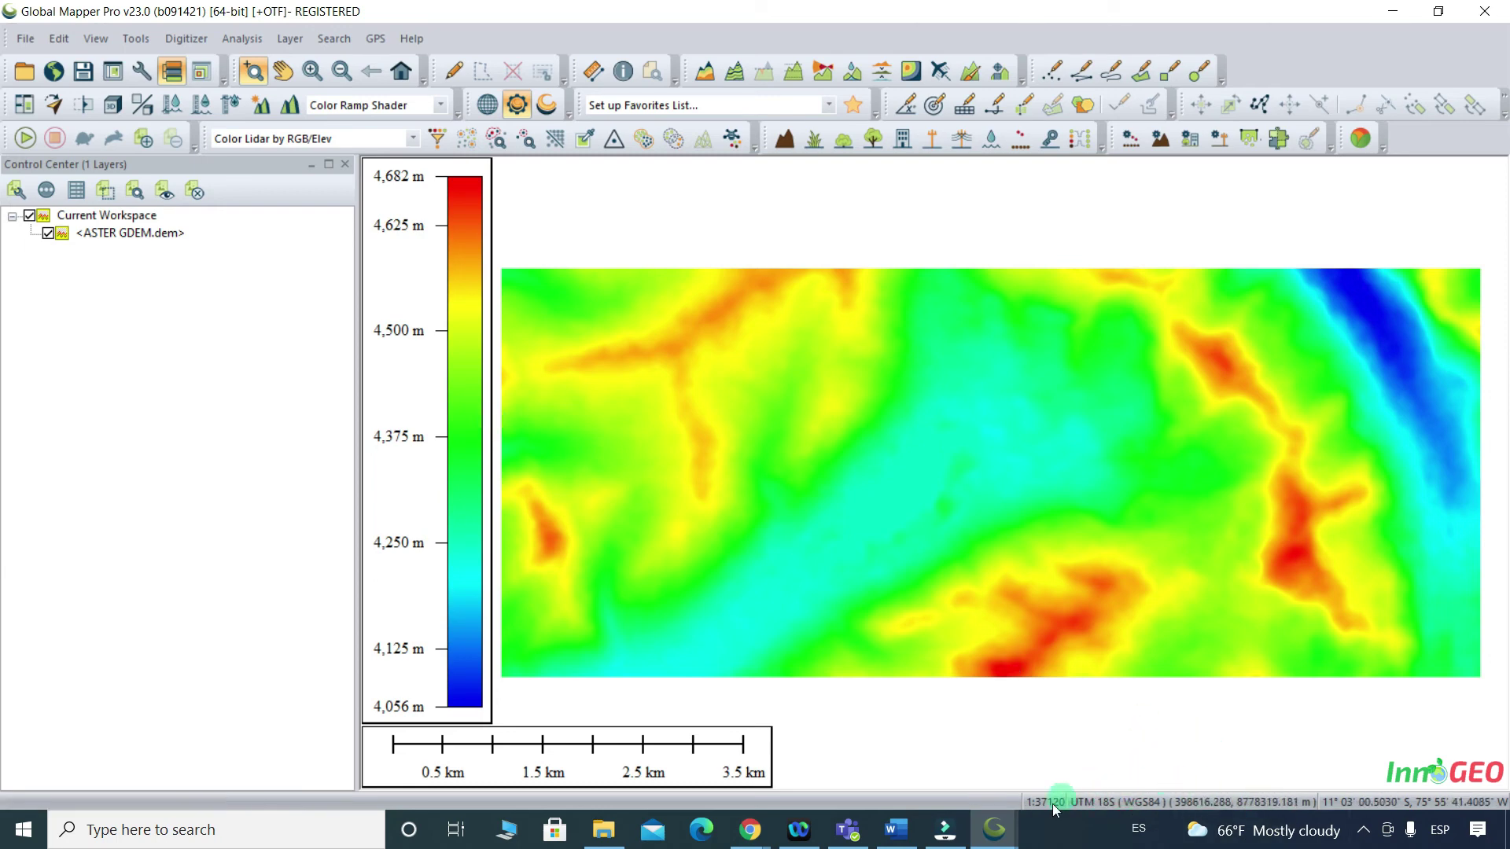
click(995, 829)
click(909, 731)
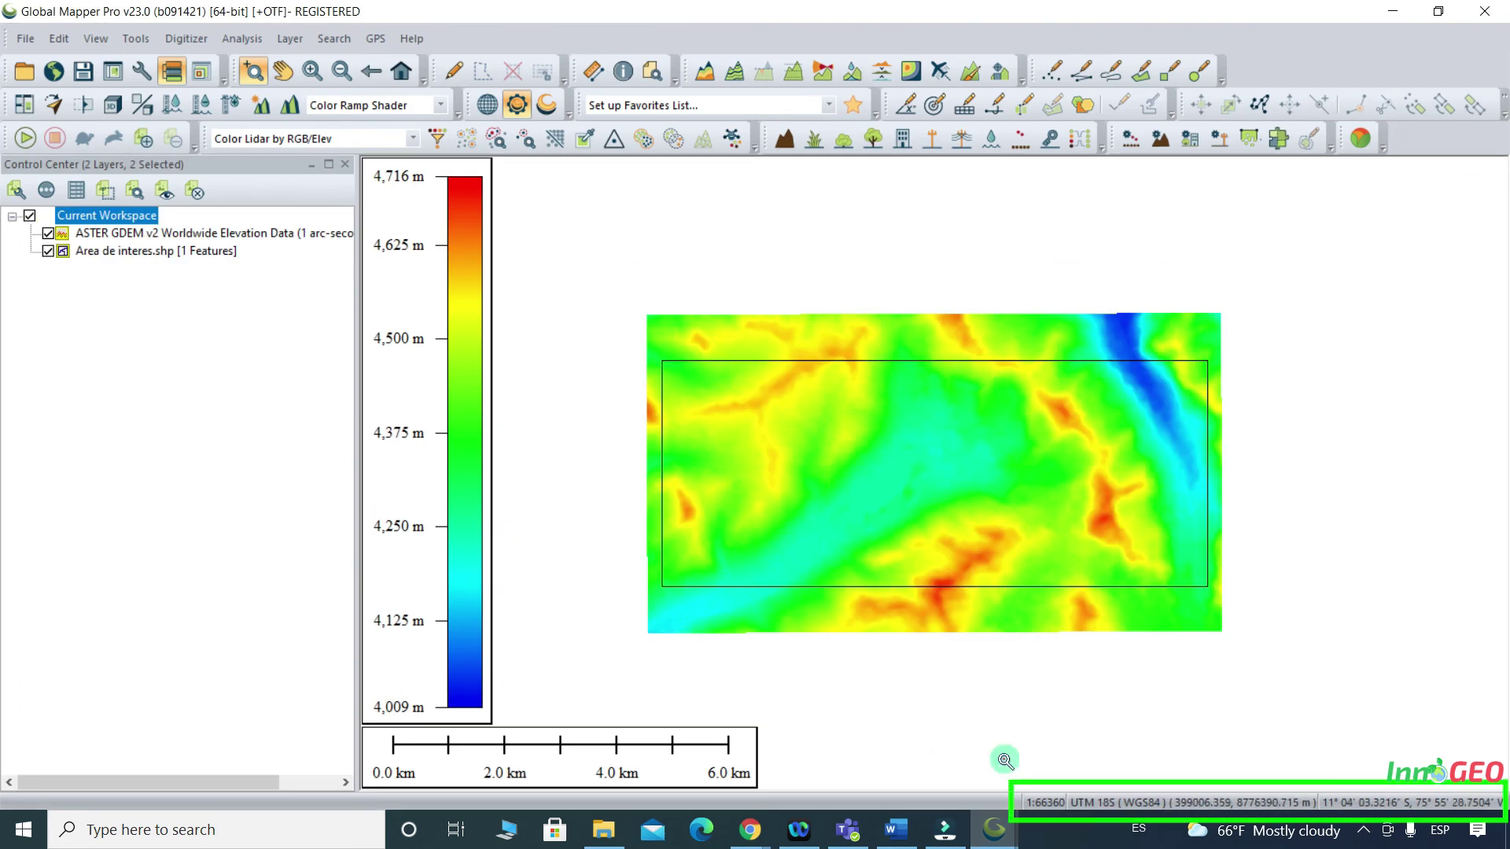
scroll(1002, 766, up, 1)
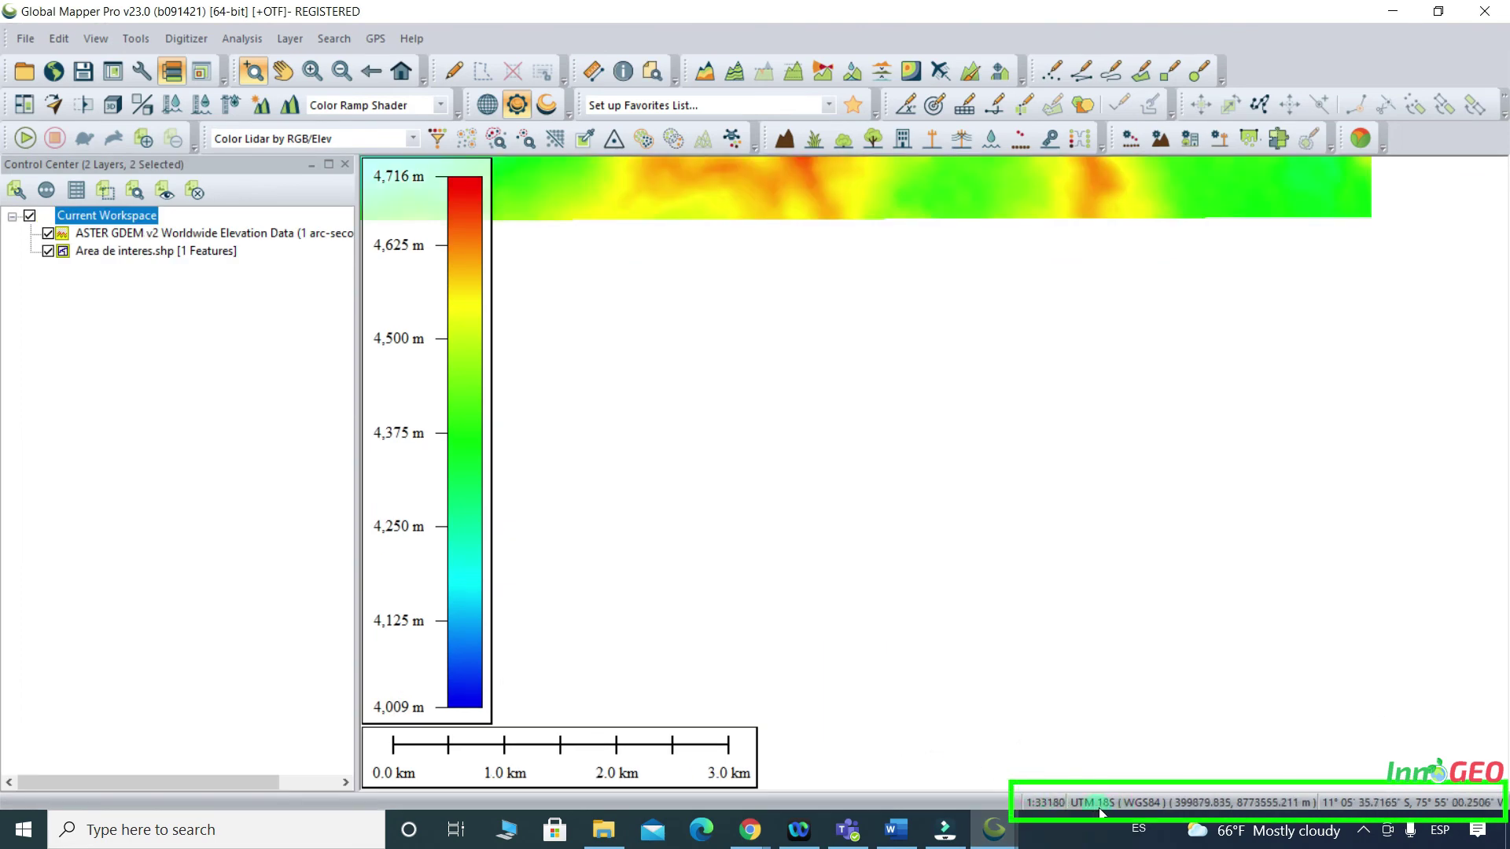